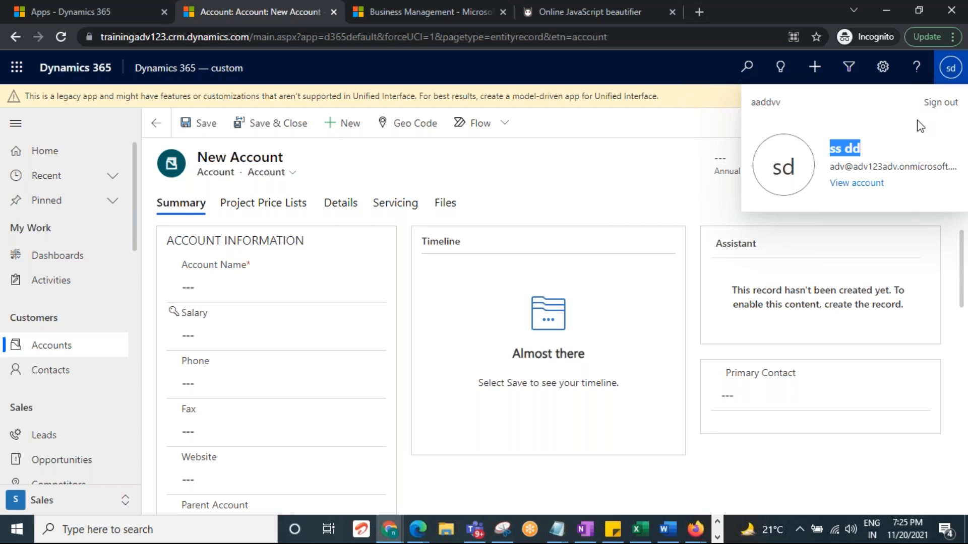
# Close the ErrorDetails file in Notepad and view the CRM application notes before returning to the new account form.
pyautogui.click(504, 178)
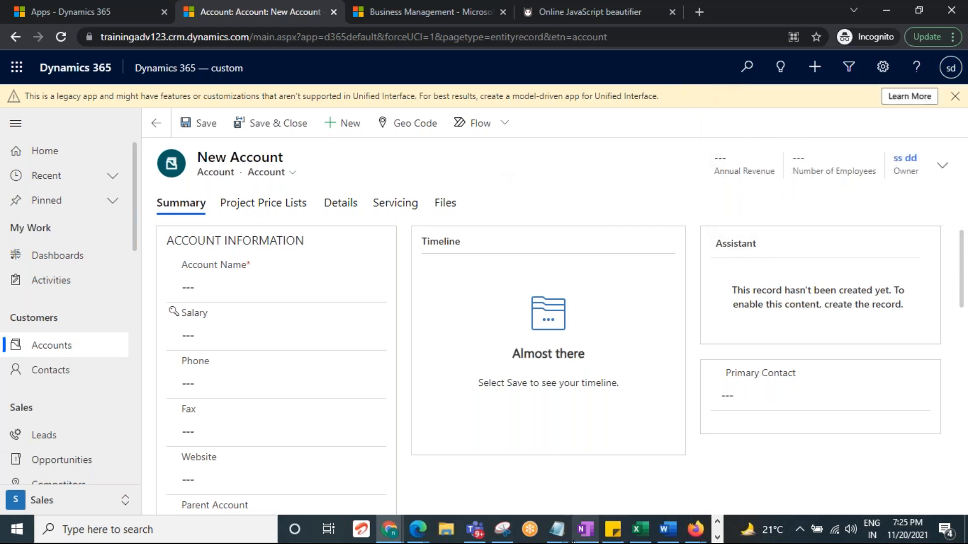
pyautogui.click(557, 530)
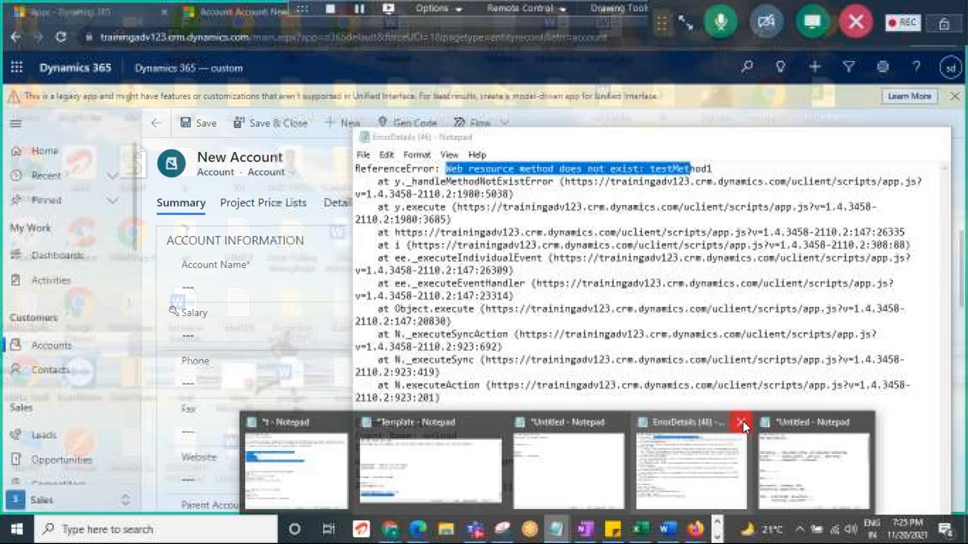
pyautogui.click(743, 421)
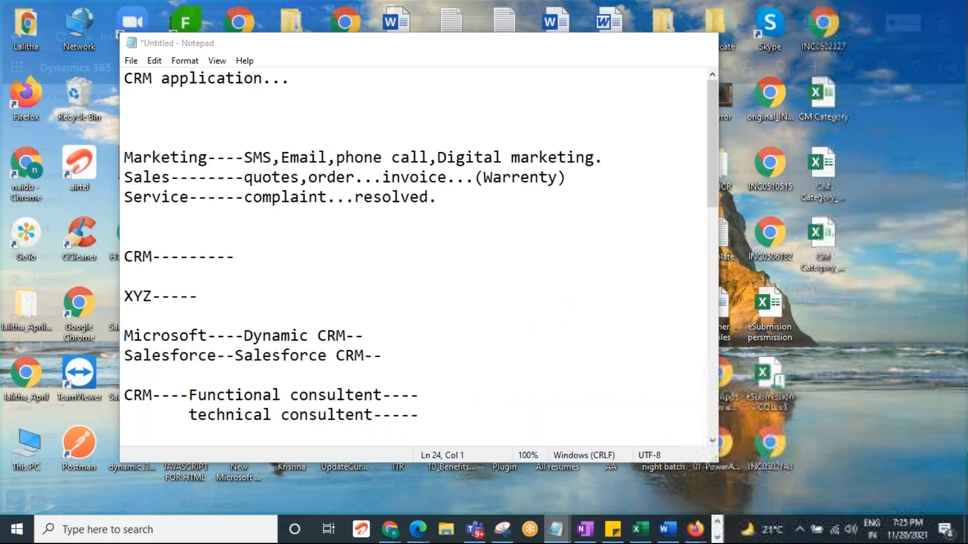
pyautogui.click(753, 464)
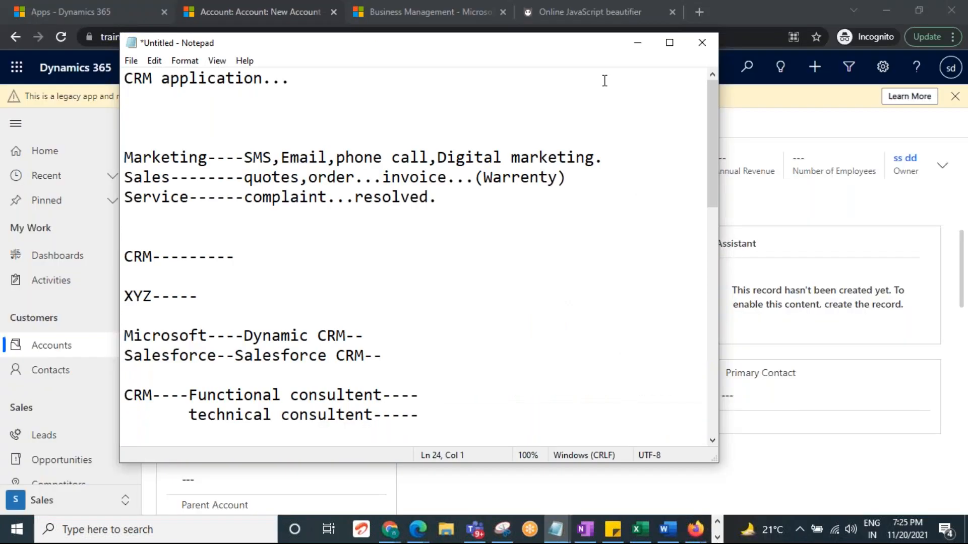
pyautogui.click(638, 43)
# Look through the Sales area's navigation entries, from customers and sales to collateral, marketing and goals.
pyautogui.scroll(-3, 121, 453)
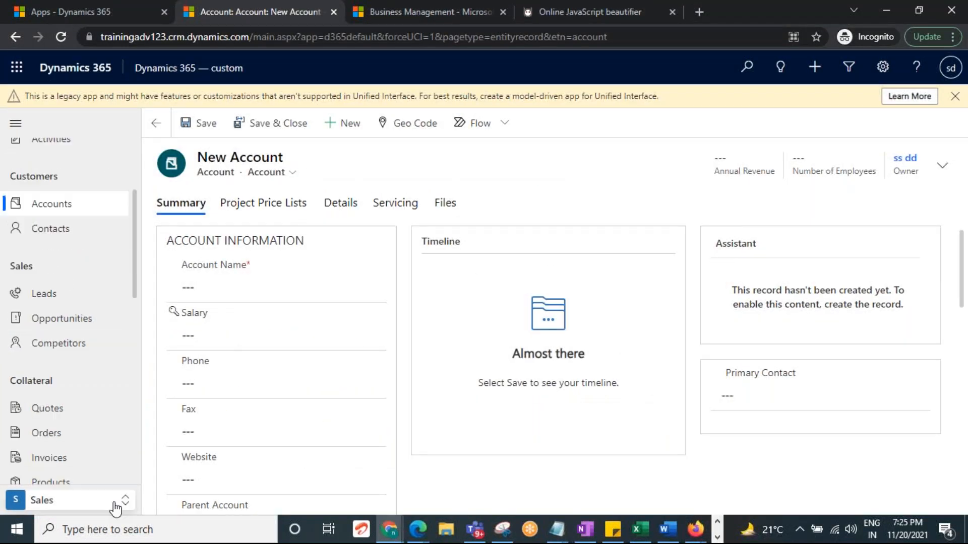
pyautogui.click(116, 501)
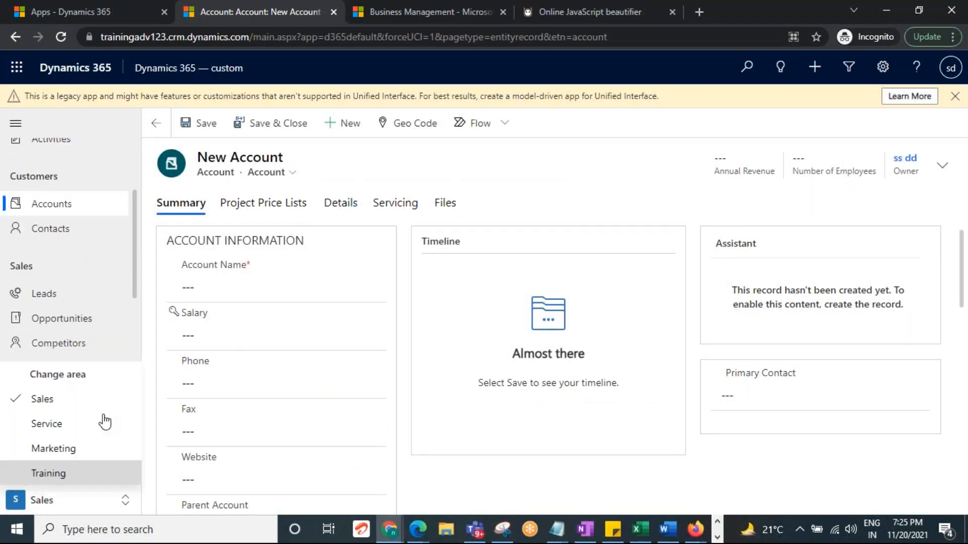
pyautogui.click(58, 401)
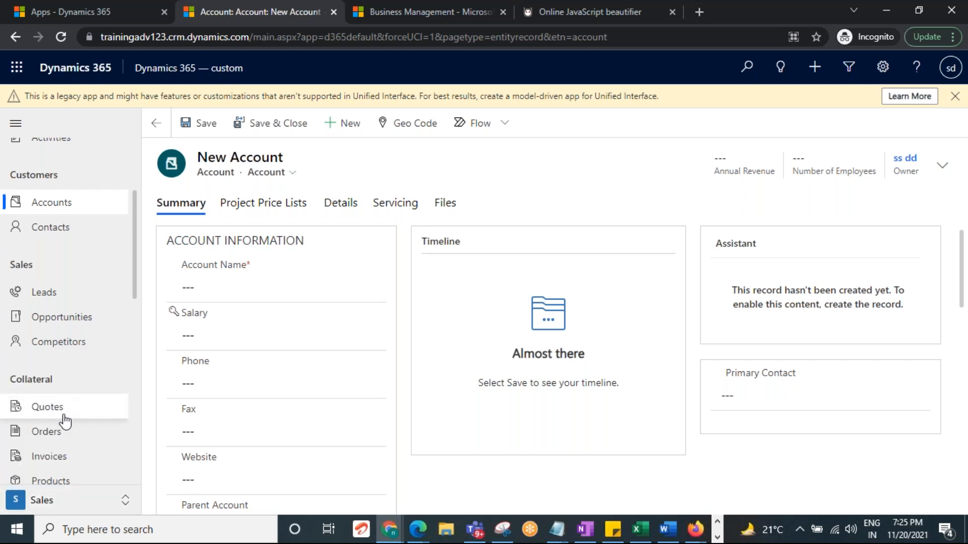
pyautogui.scroll(-4, 64, 423)
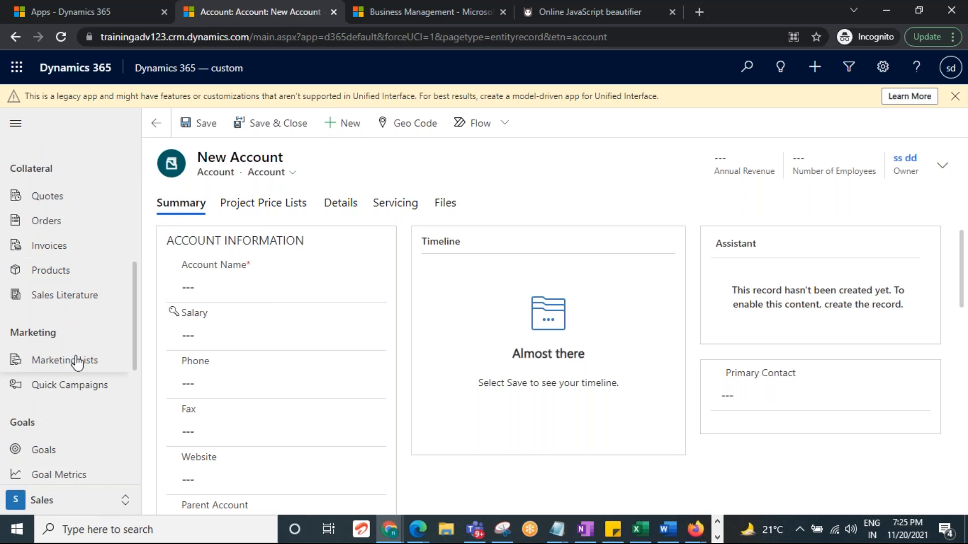
pyautogui.scroll(6, 75, 328)
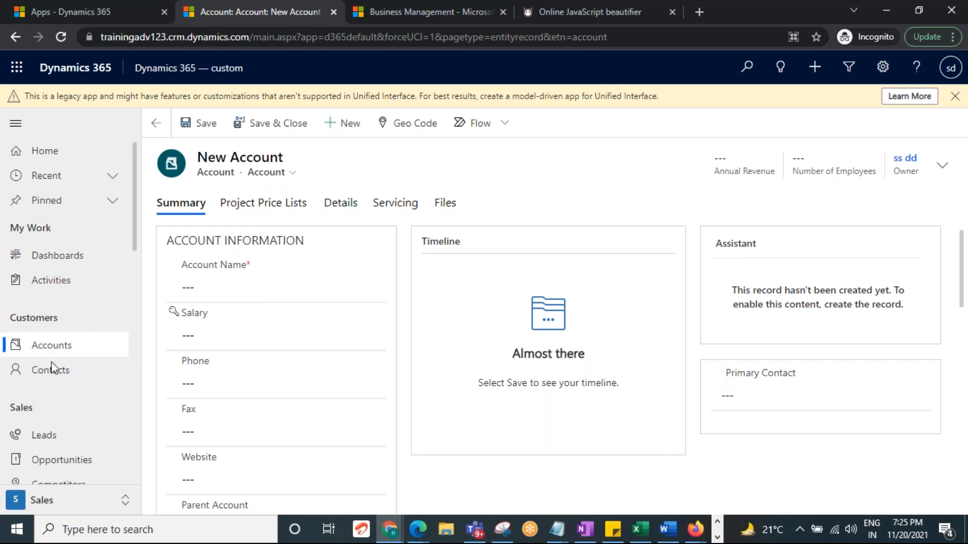
pyautogui.scroll(-2, 58, 421)
# Show the Service area of the app, followed by the Marketing area.
pyautogui.click(25, 501)
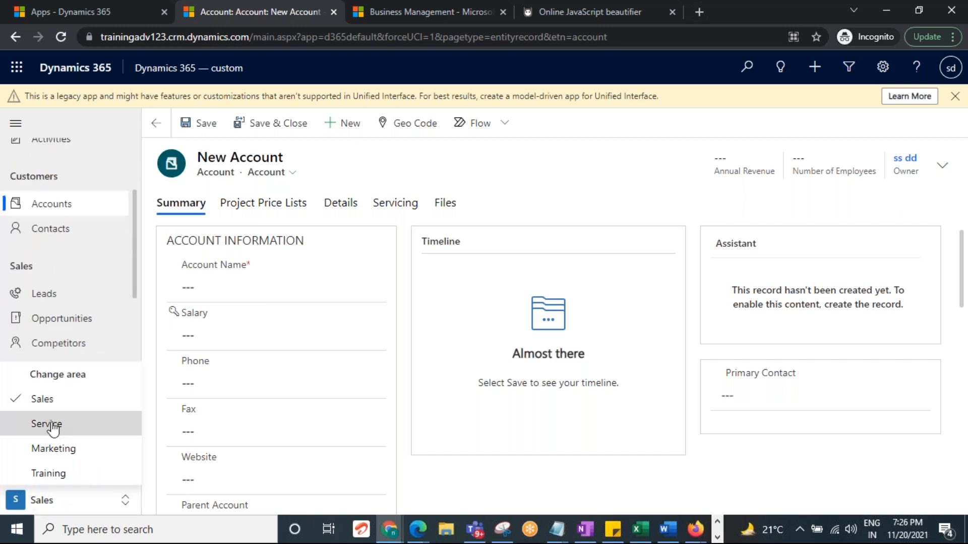
pyautogui.click(83, 399)
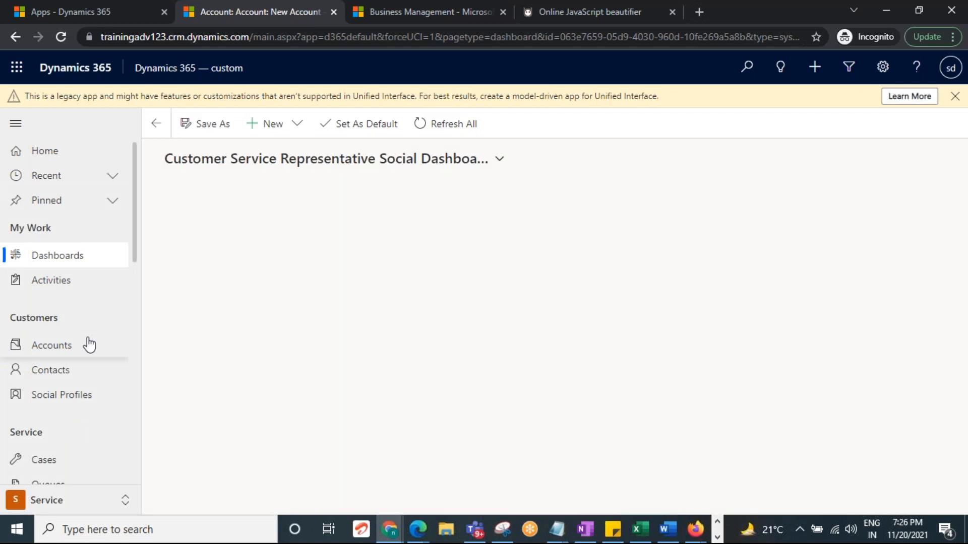
pyautogui.click(53, 504)
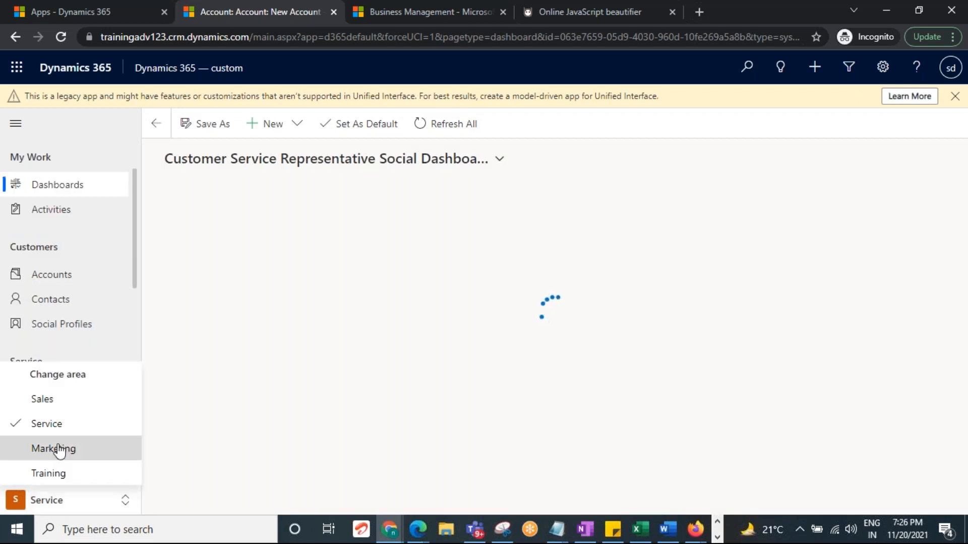
pyautogui.click(59, 450)
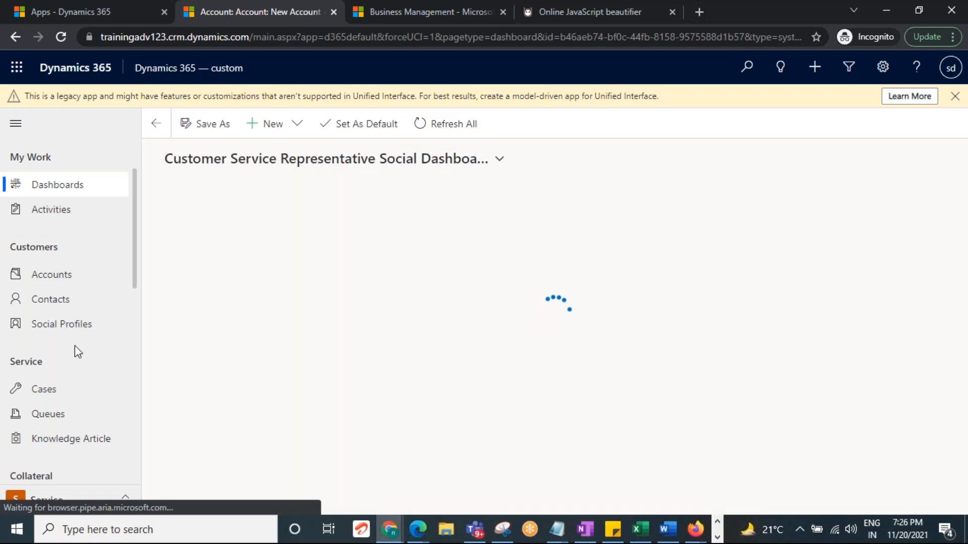
# Add the heading "MODULES" above the Marketing, Sales and Service lines in the Notepad notes, and return to the CRM.
pyautogui.click(556, 529)
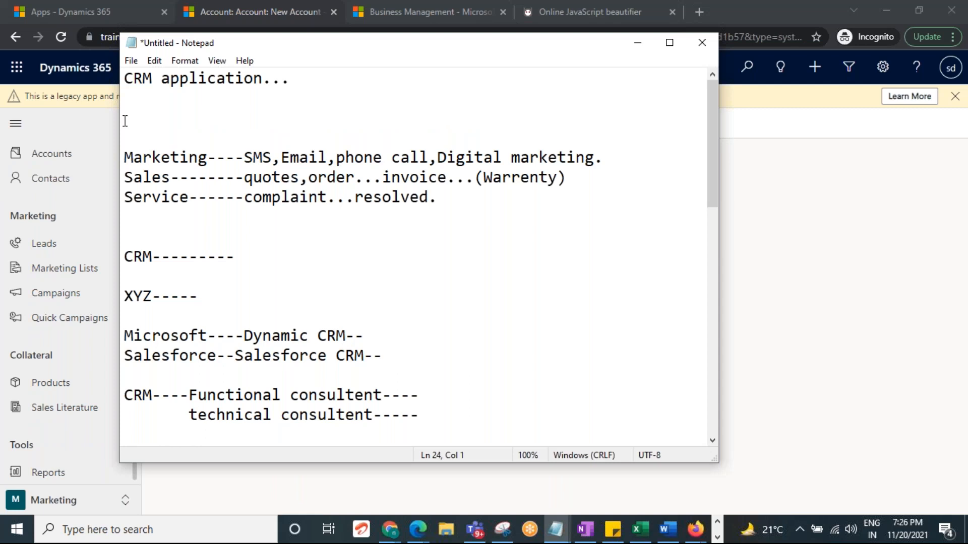
pyautogui.click(125, 121)
pyautogui.press('Return')
pyautogui.press('Return')
pyautogui.press('Up')
pyautogui.write('MODULES')
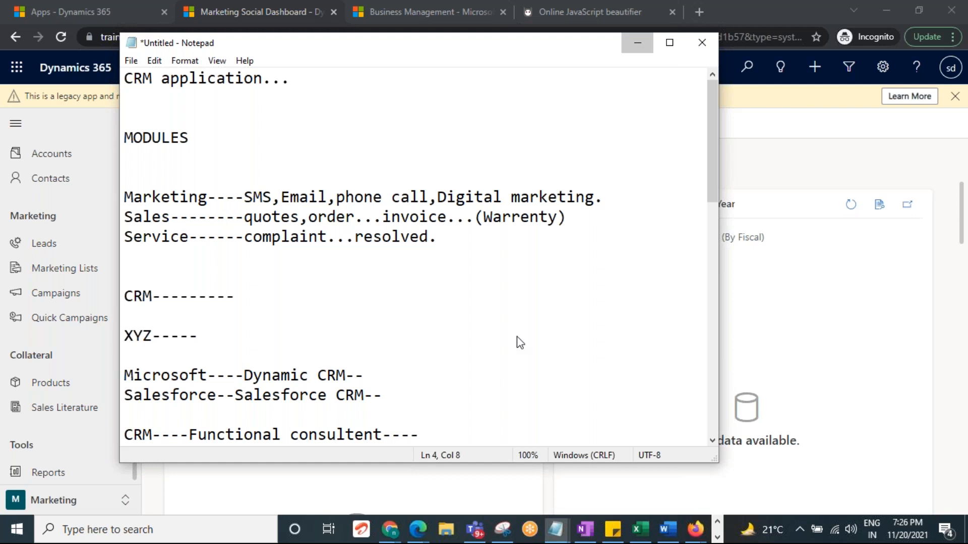
pyautogui.click(637, 43)
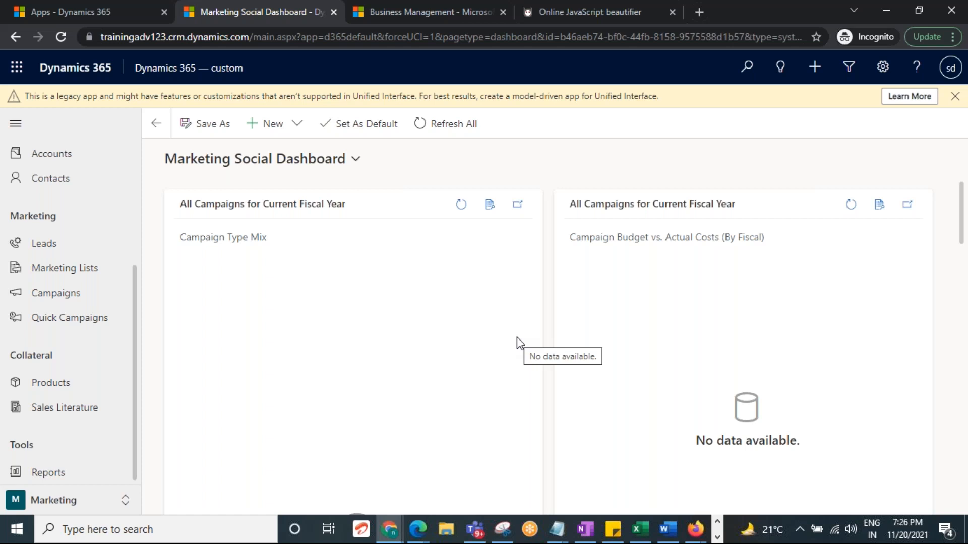
# Examine the list of available app areas and the Marketing area's navigation entries.
pyautogui.click(82, 503)
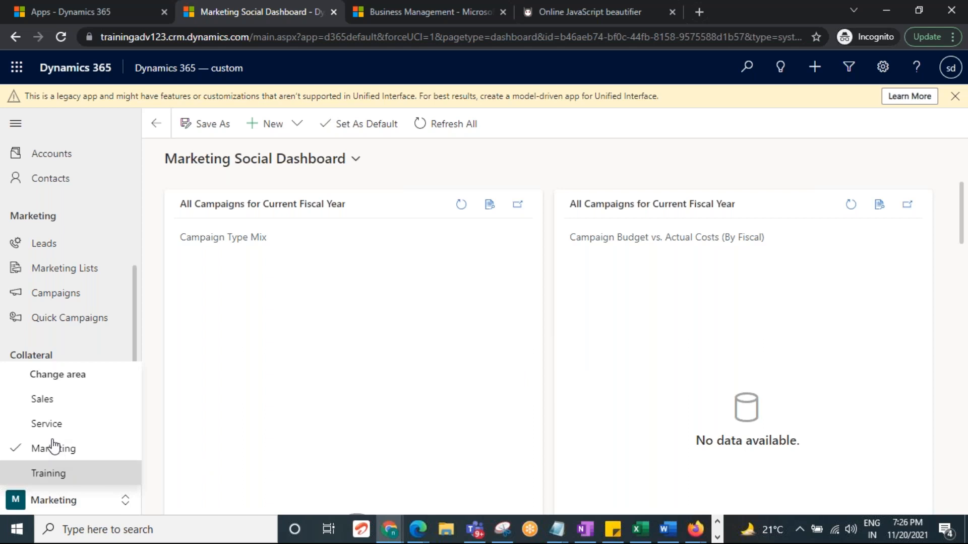
pyautogui.click(519, 174)
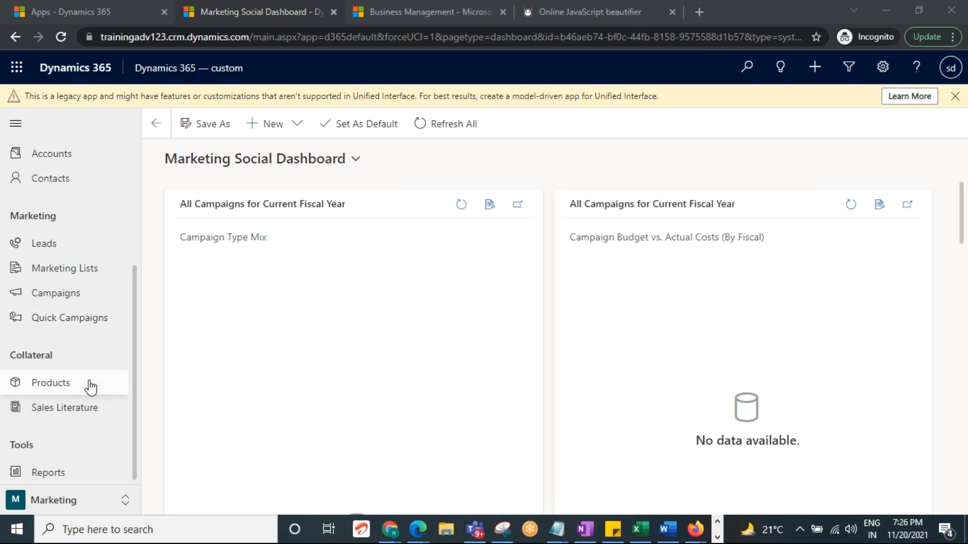
pyautogui.scroll(1, 91, 388)
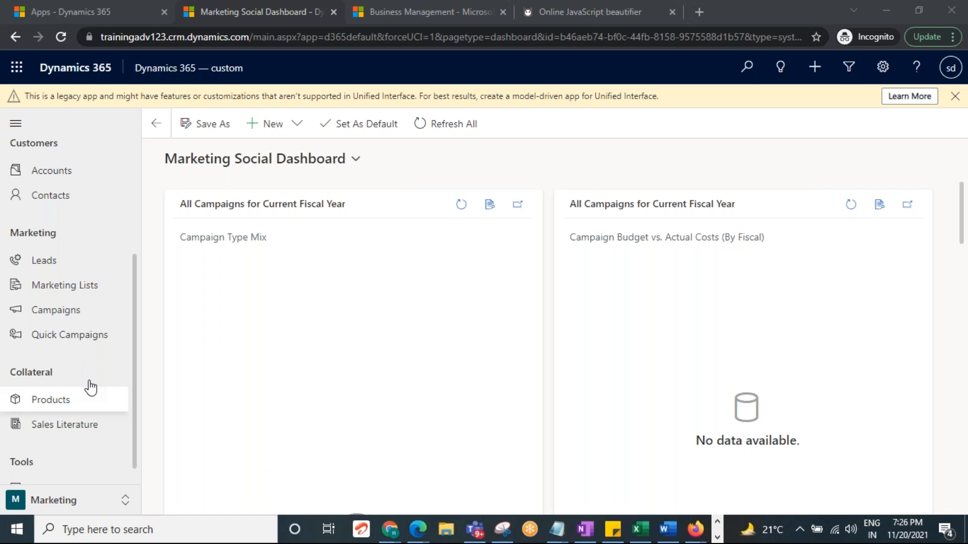
pyautogui.scroll(3, 91, 387)
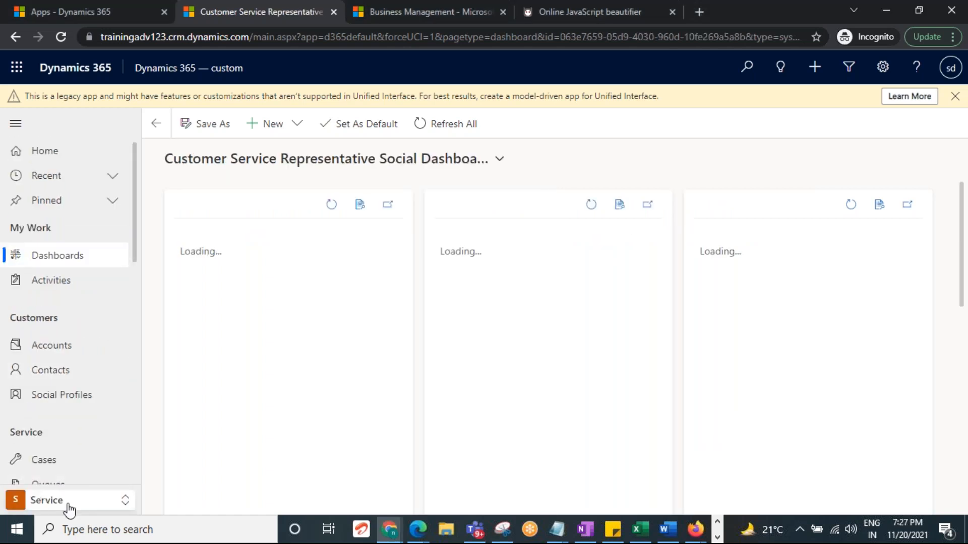
# Switch the app to the Sales area and open the Quotes list.
pyautogui.click(68, 506)
pyautogui.click(65, 369)
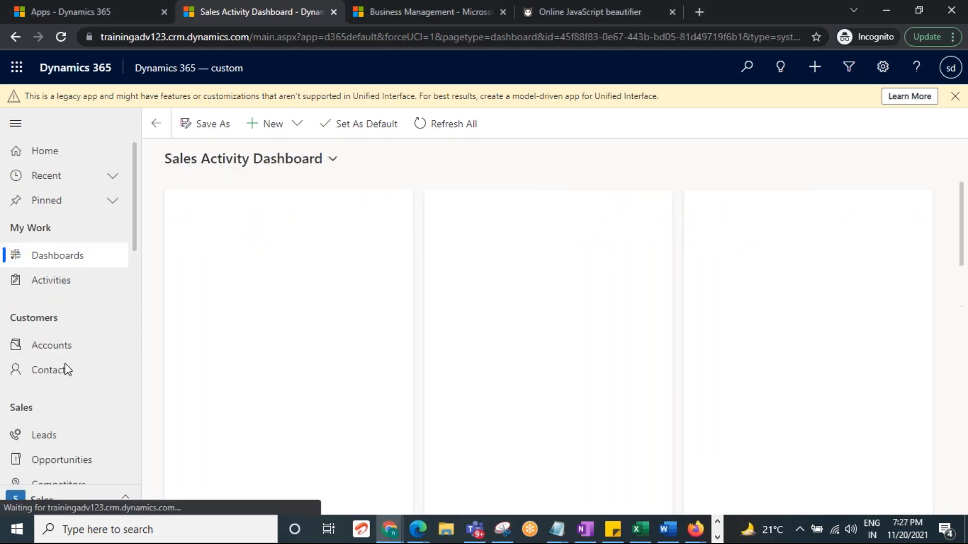
pyautogui.scroll(-3, 71, 388)
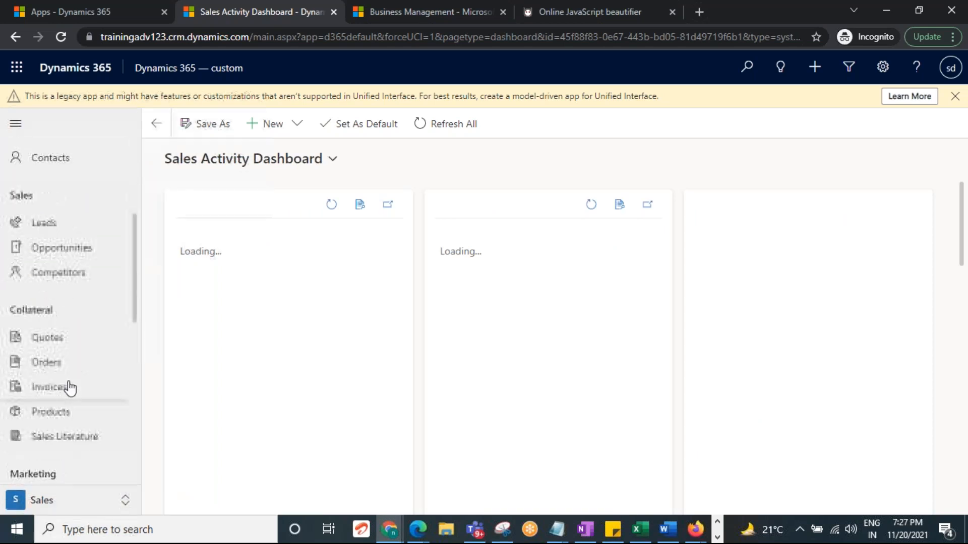
pyautogui.click(56, 338)
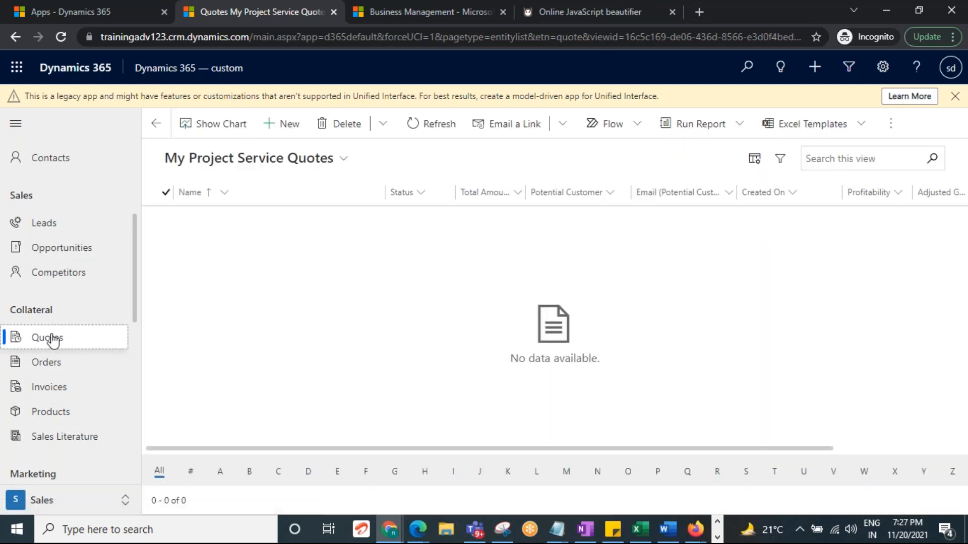
# Start a new quote named "test Quotes" and try to save it.
pyautogui.click(286, 124)
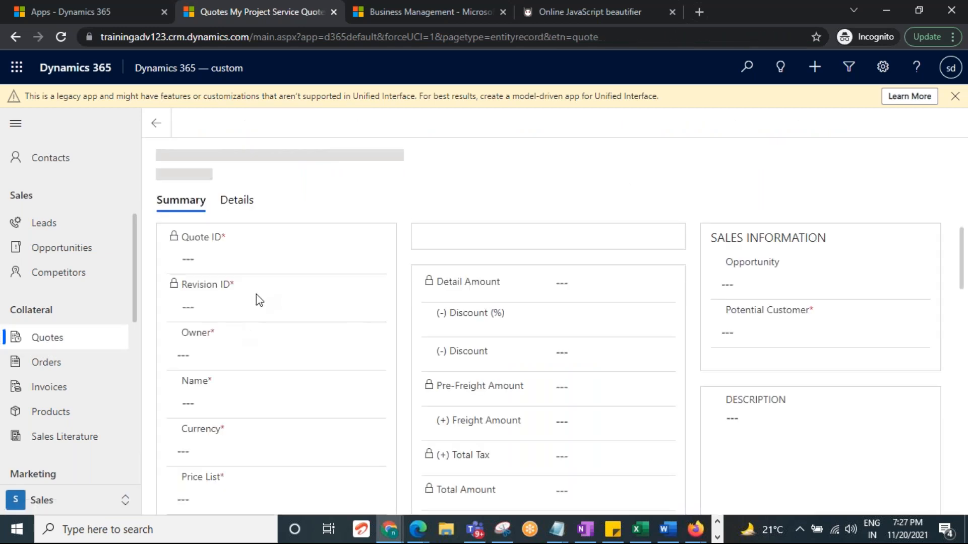
pyautogui.click(216, 408)
pyautogui.write('test Quotes')
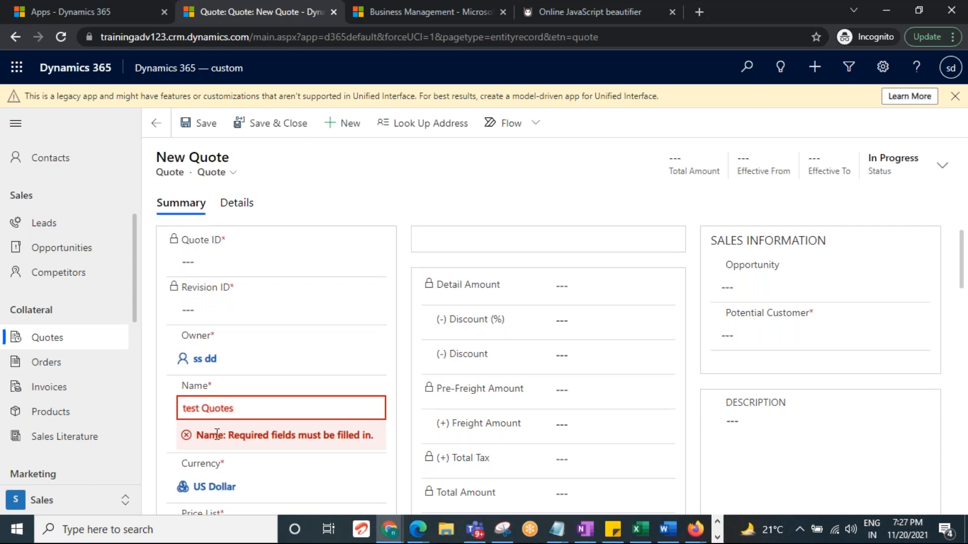
pyautogui.click(204, 125)
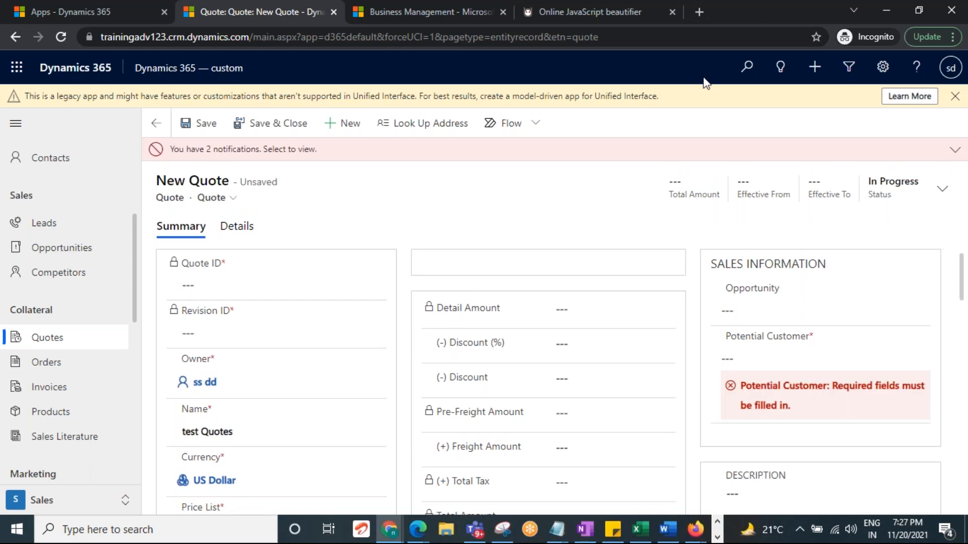
# Check the required-field notifications, set the quote's price list to Delhi Region and try to save the quote.
pyautogui.click(229, 149)
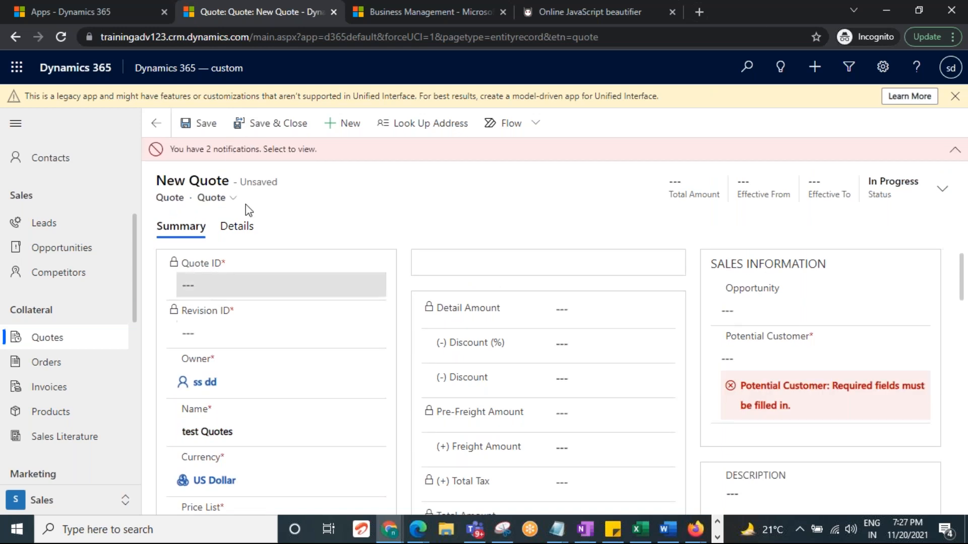
pyautogui.tripleClick(233, 149)
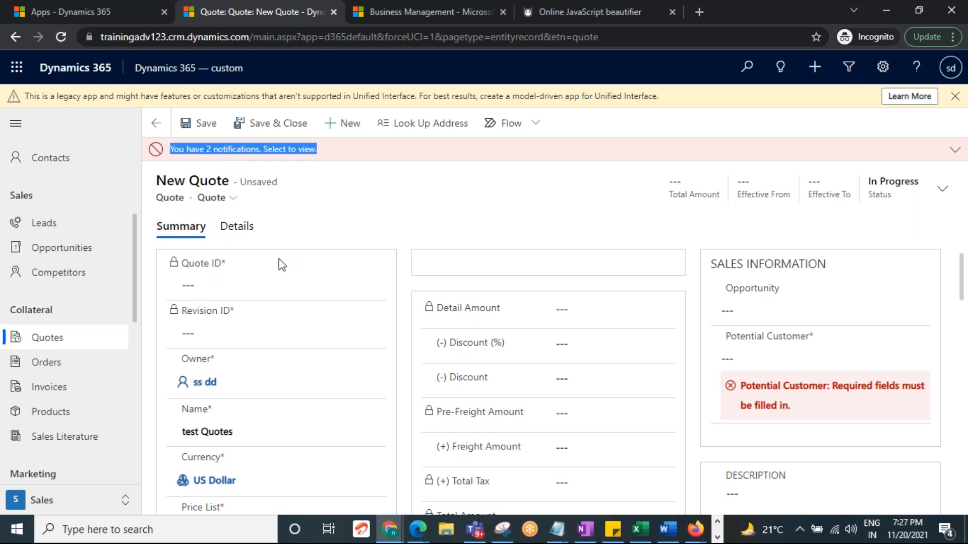
pyautogui.scroll(-5, 279, 261)
pyautogui.scroll(8, 302, 282)
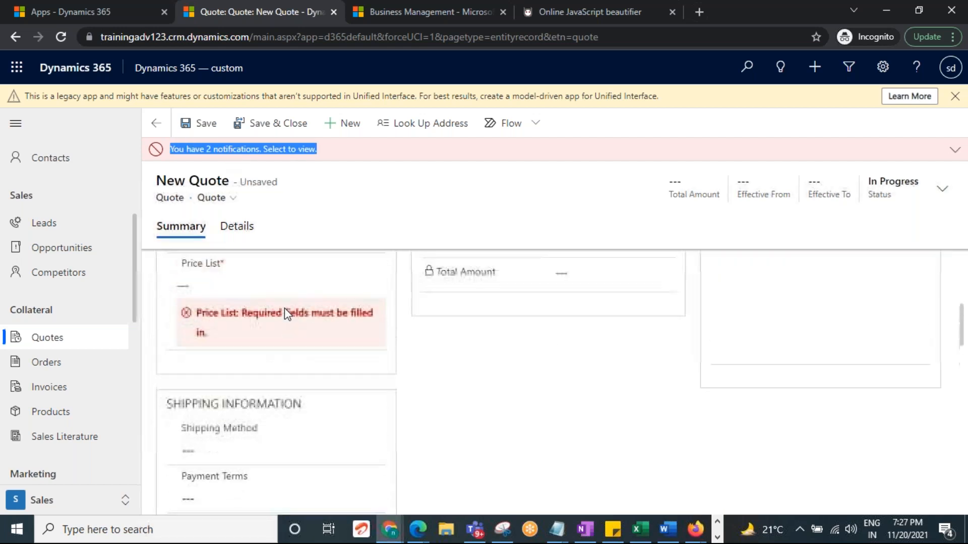
pyautogui.click(377, 393)
pyautogui.click(368, 392)
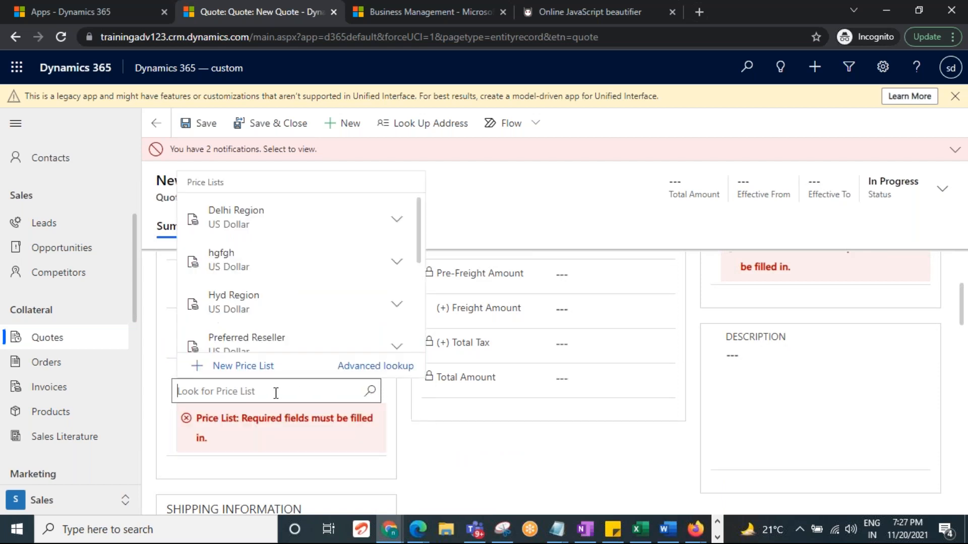
pyautogui.click(232, 220)
pyautogui.click(211, 126)
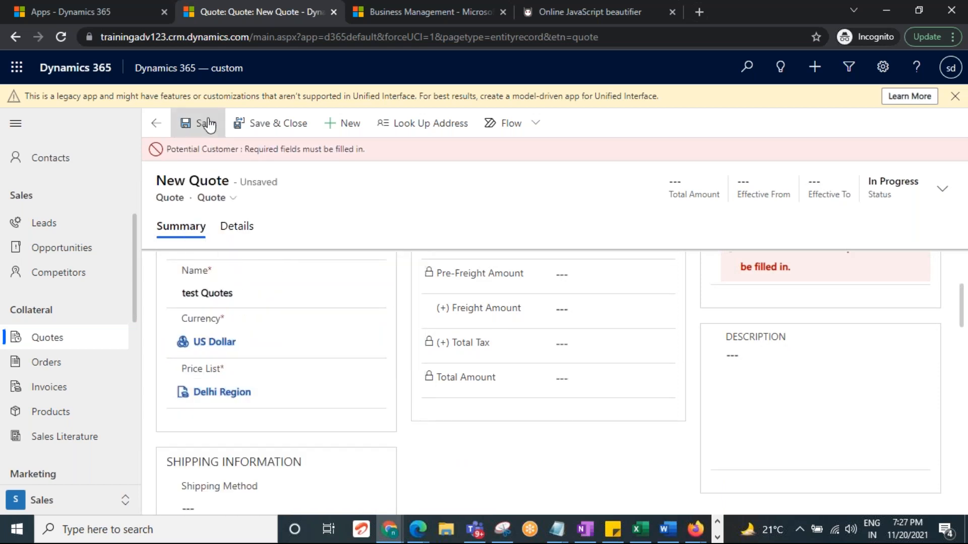
# Set the quote's potential customer to A Datum Corporation.
pyautogui.click(222, 151)
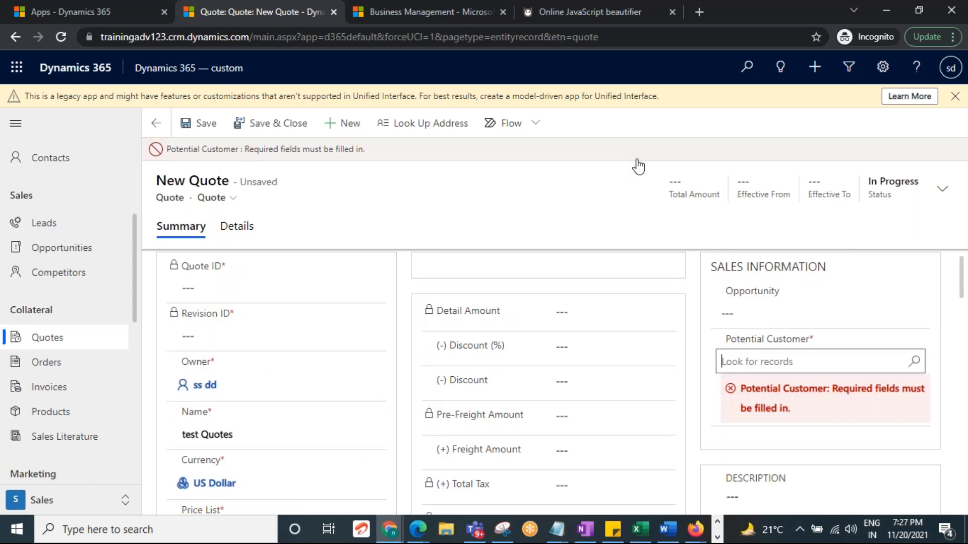
pyautogui.click(762, 359)
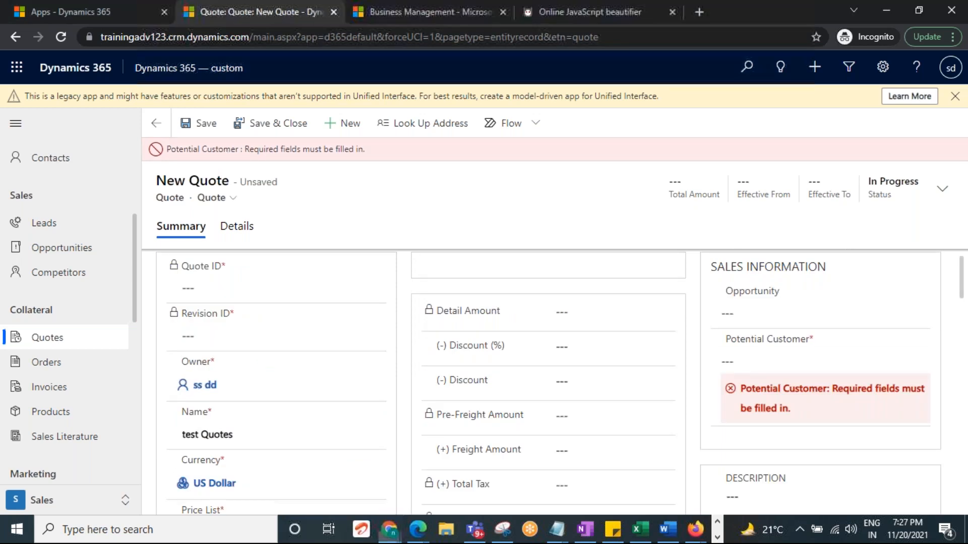
pyautogui.click(915, 361)
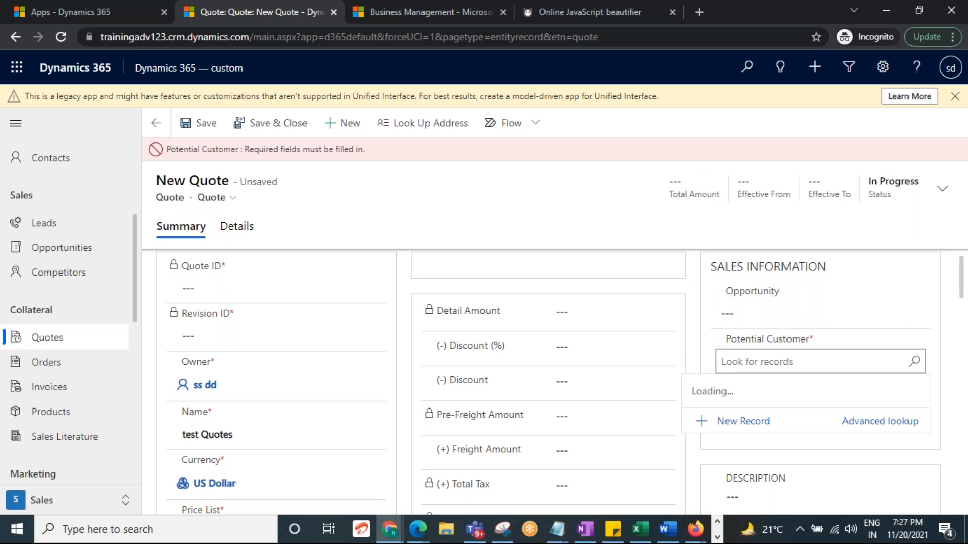
pyautogui.click(734, 198)
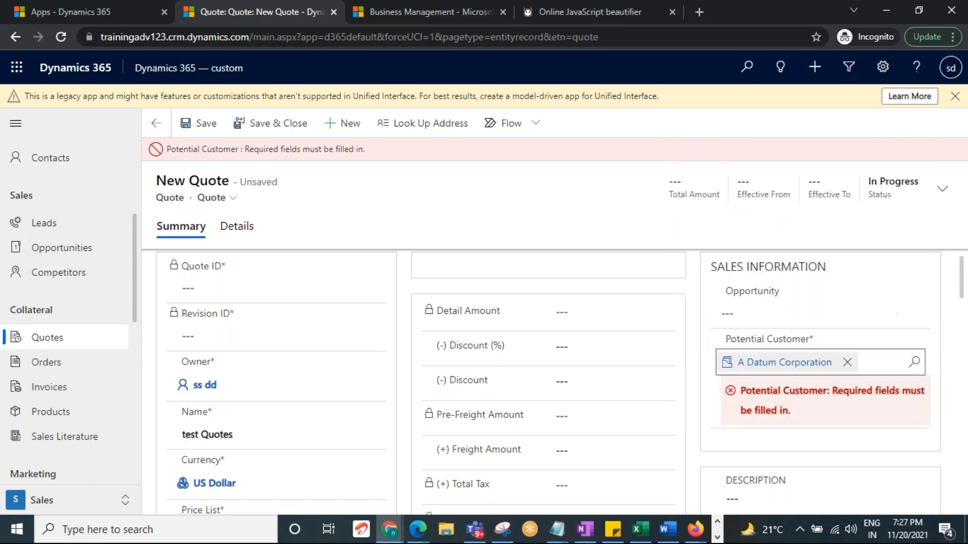
# Save the quote and review its quote ID and its discount and freight amount fields.
pyautogui.click(197, 123)
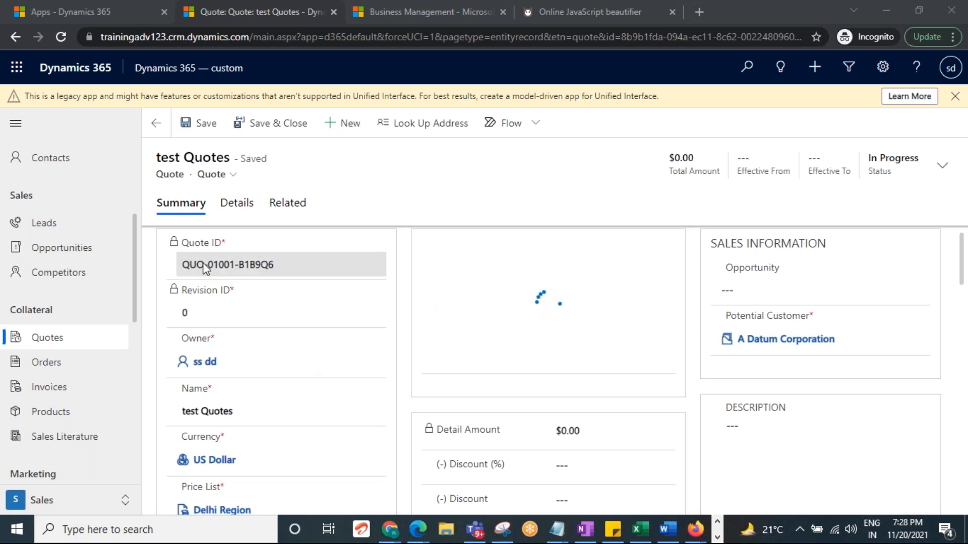
pyautogui.tripleClick(353, 275)
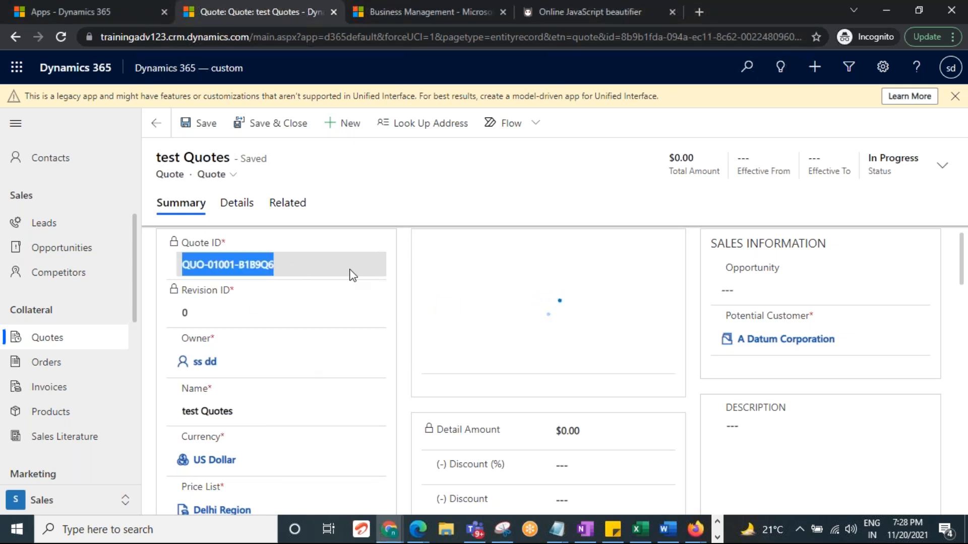
pyautogui.scroll(-4, 565, 399)
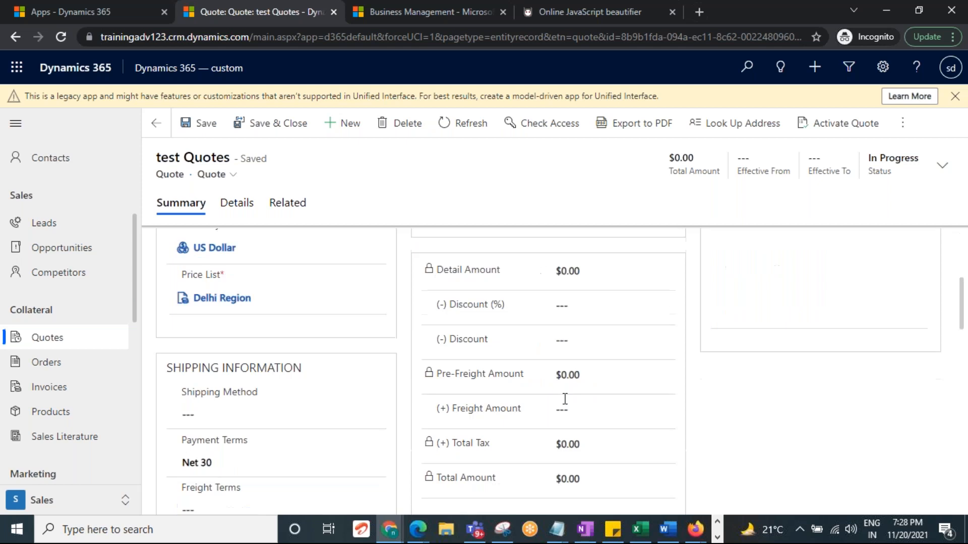
pyautogui.click(575, 305)
pyautogui.click(582, 409)
pyautogui.scroll(4, 584, 411)
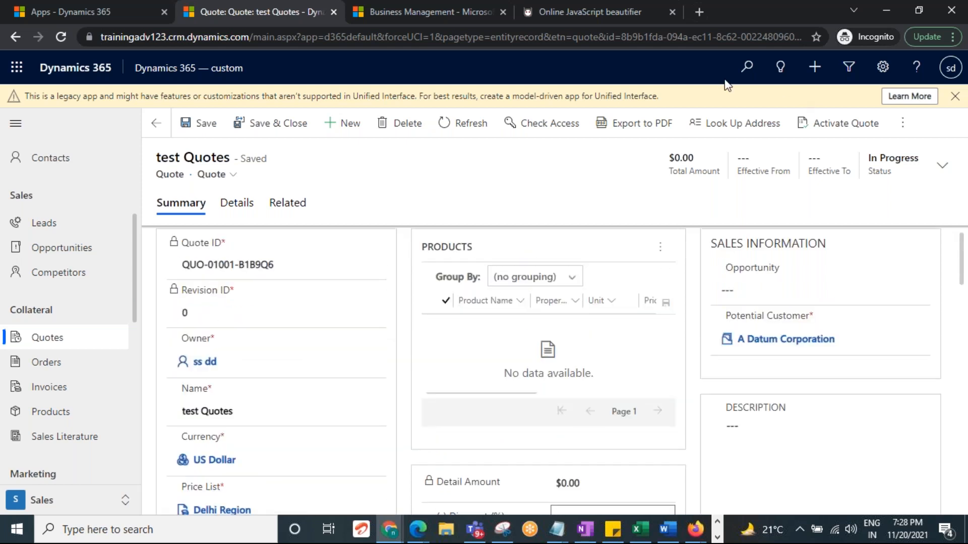
# Preview the quote's PDF export with the Print quote for customer template and close the preview.
pyautogui.click(719, 62)
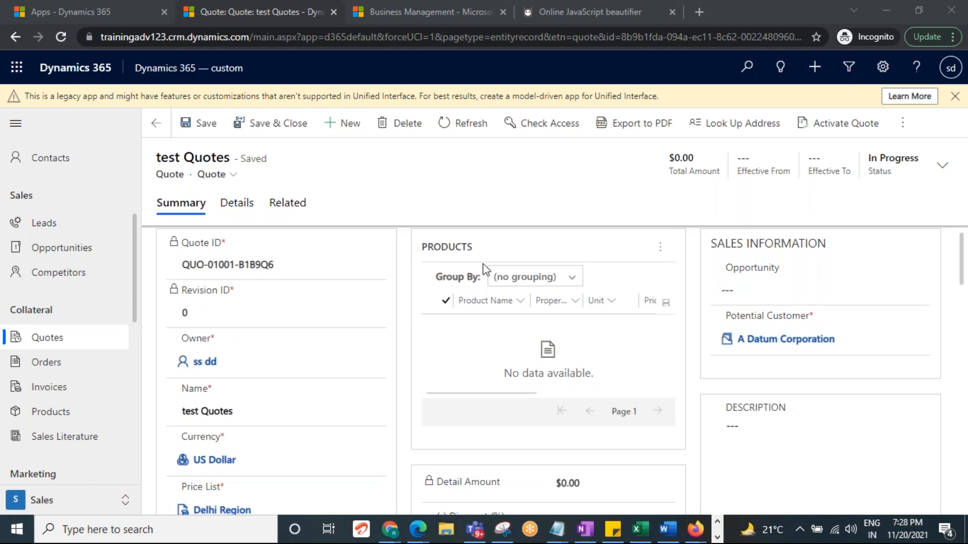
pyautogui.click(700, 68)
pyautogui.click(634, 123)
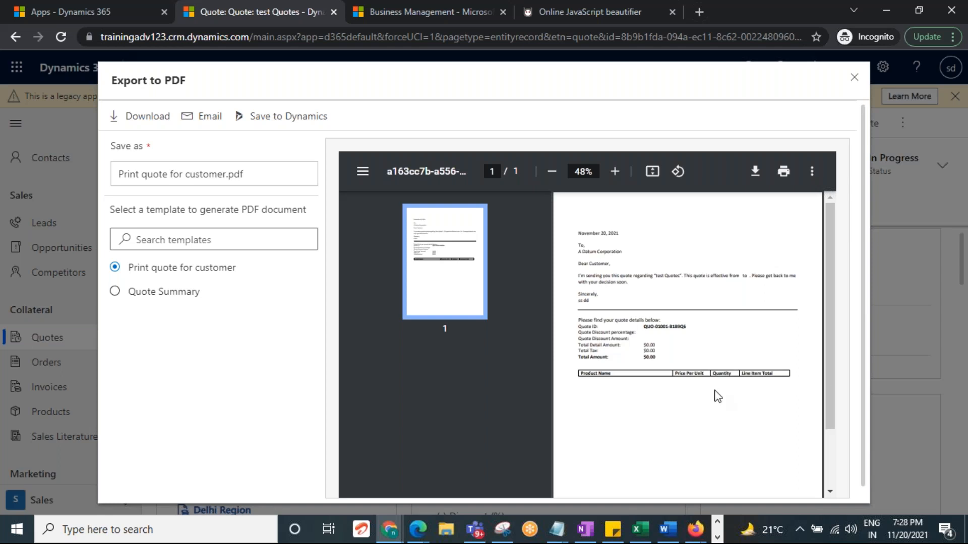
pyautogui.click(854, 78)
# Return to the Quotes list and switch it to the All Quotes view.
pyautogui.click(50, 343)
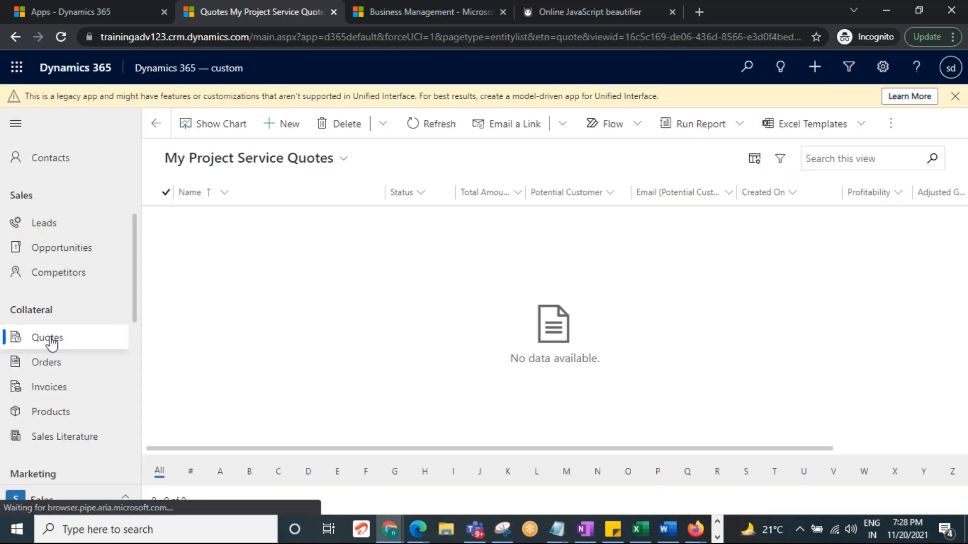
pyautogui.click(261, 158)
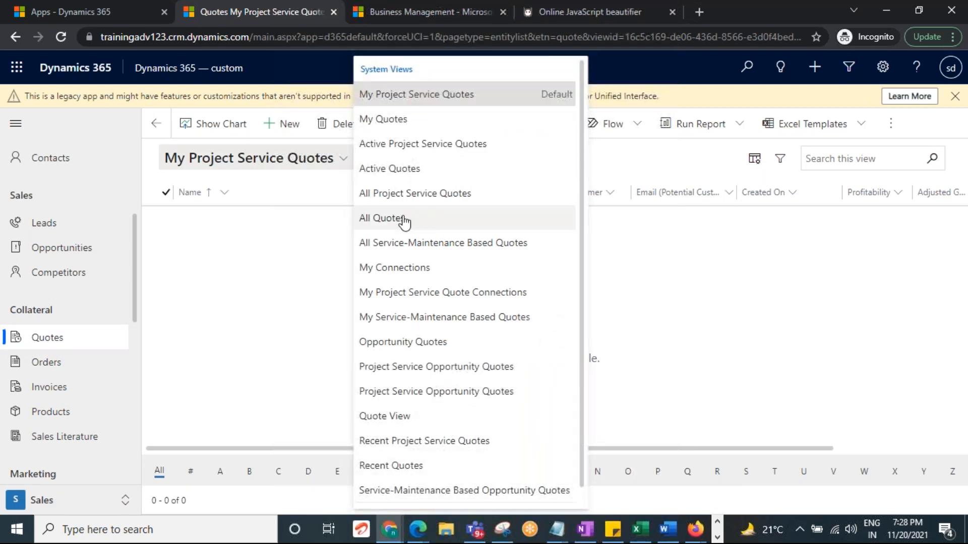
pyautogui.click(397, 318)
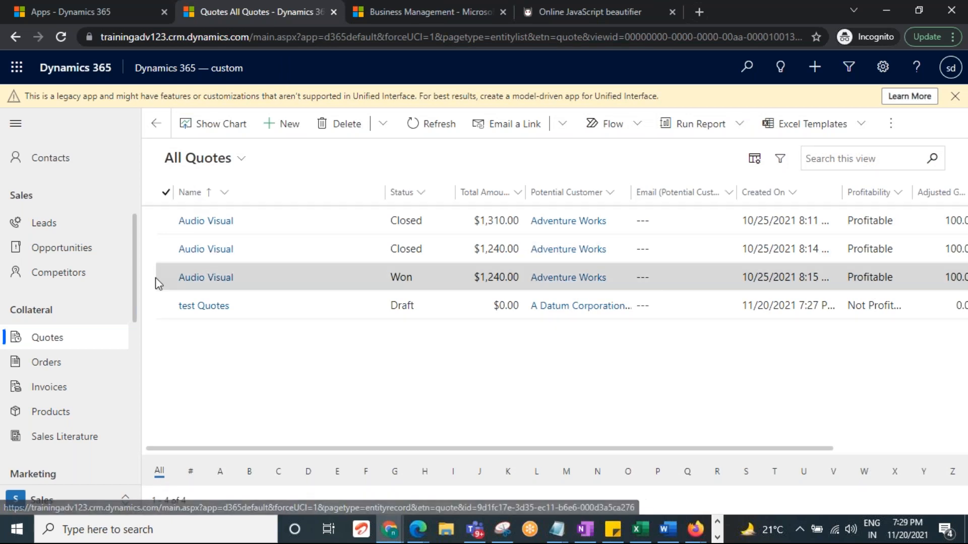
pyautogui.click(164, 281)
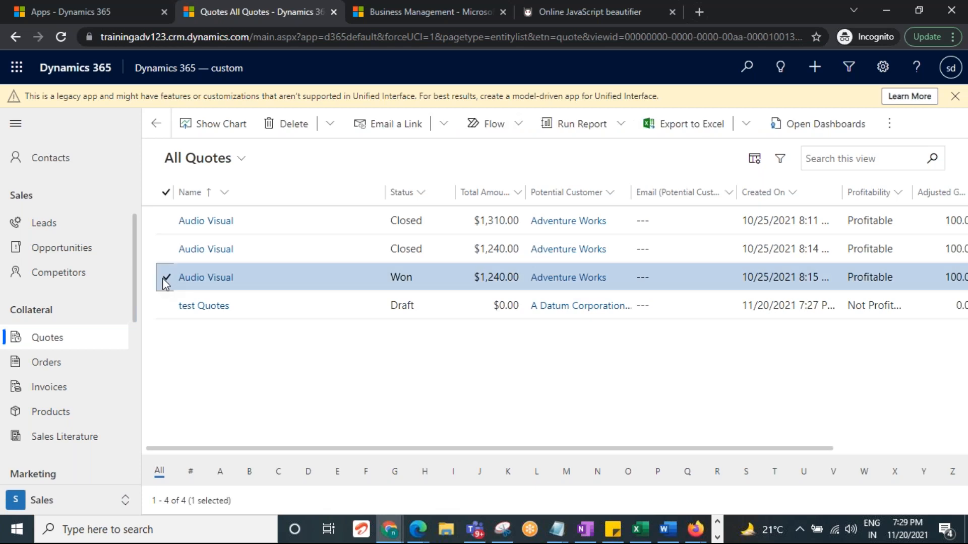
pyautogui.click(288, 127)
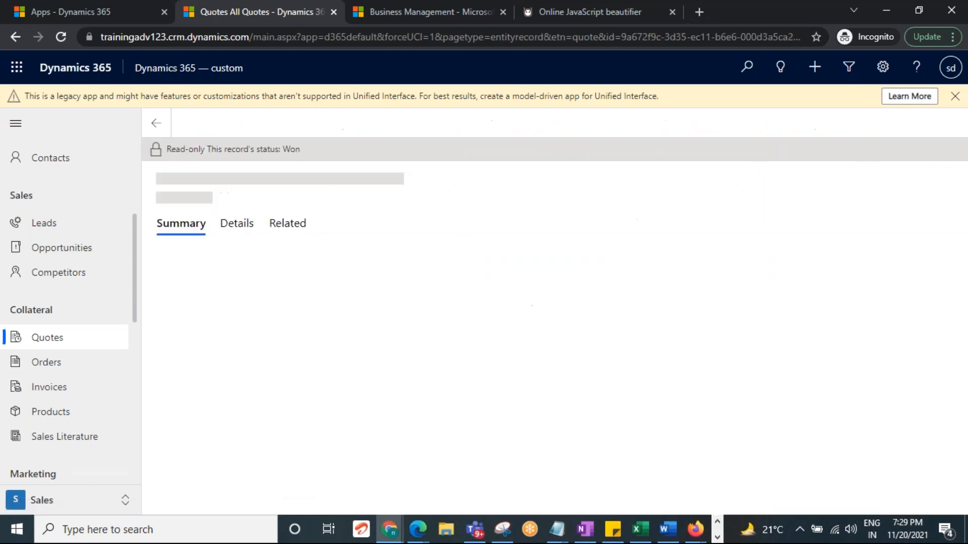
pyautogui.click(56, 344)
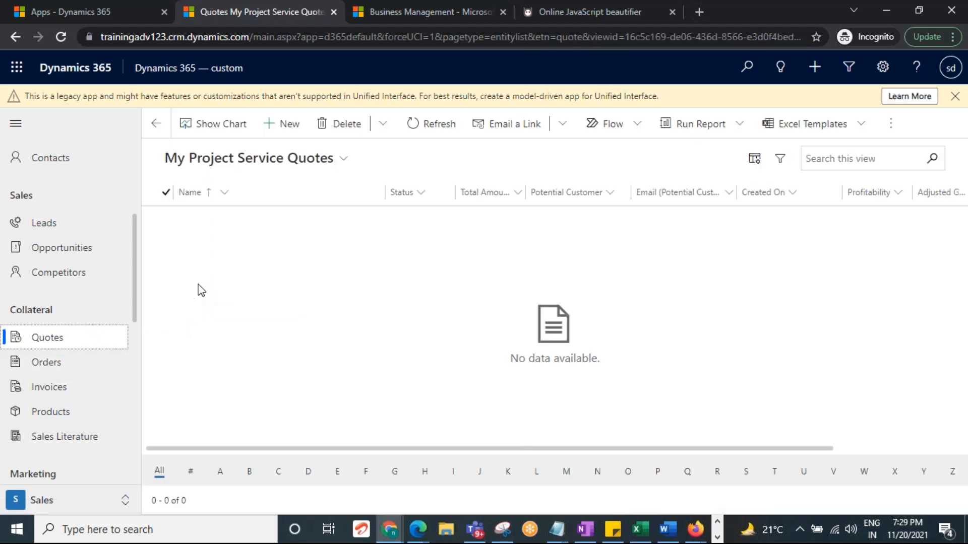
pyautogui.click(259, 158)
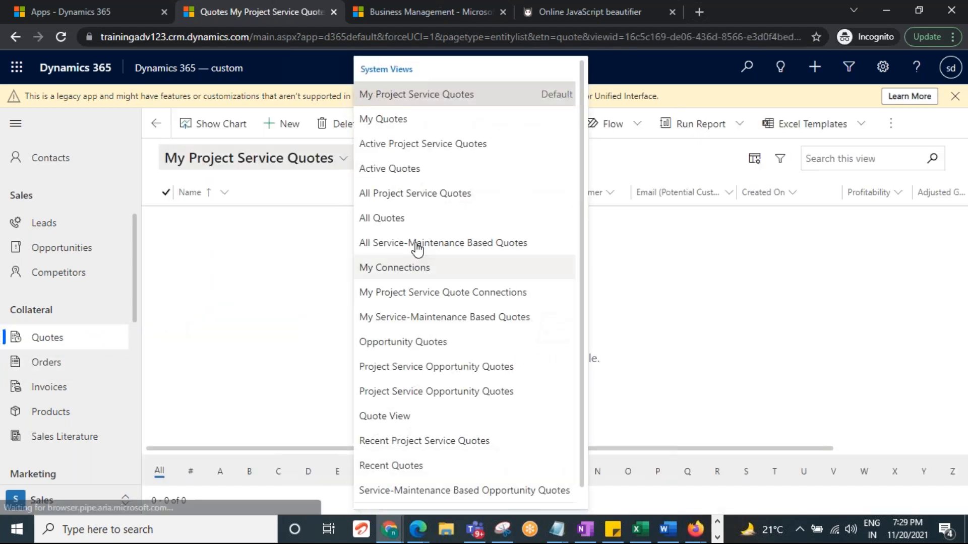
pyautogui.click(375, 218)
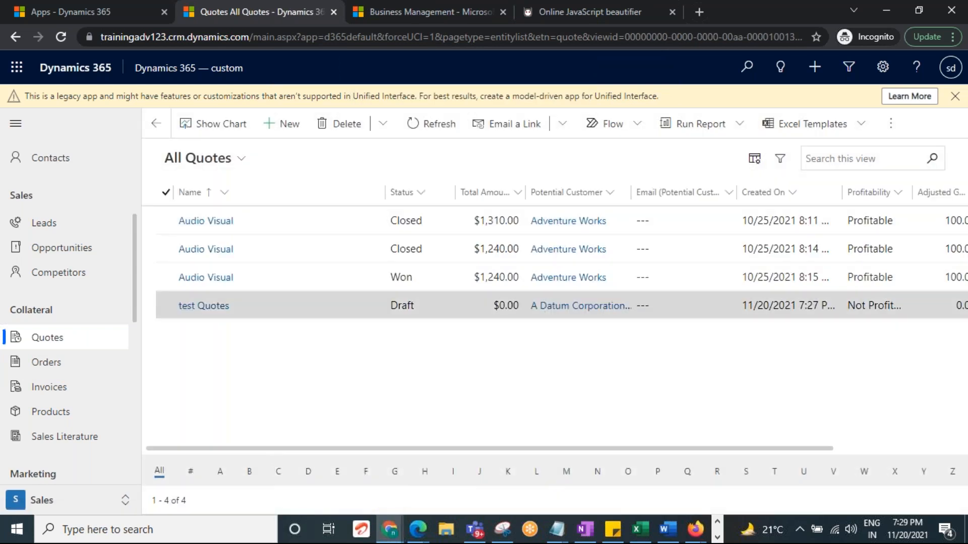
# Try to delete the Audio Visual quote that has the status Won.
pyautogui.click(166, 278)
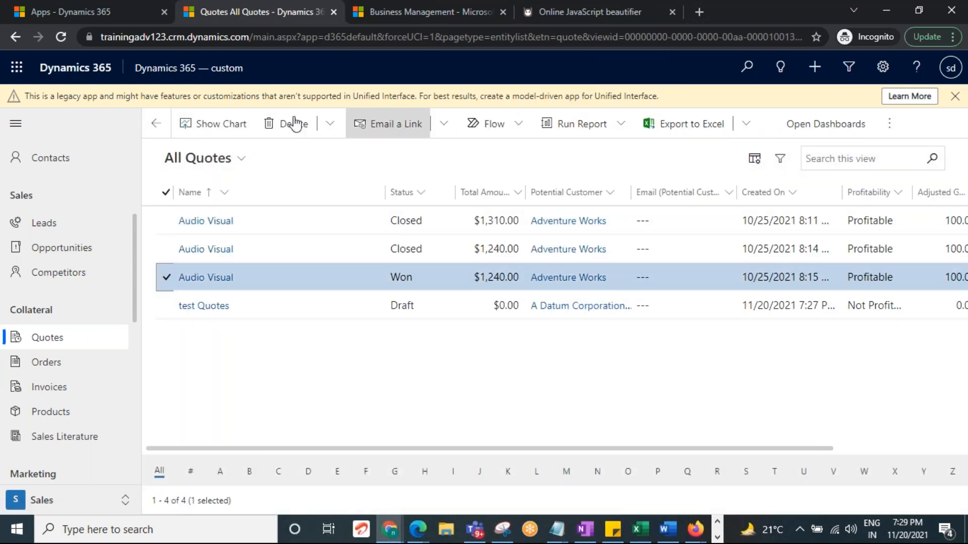
pyautogui.click(414, 126)
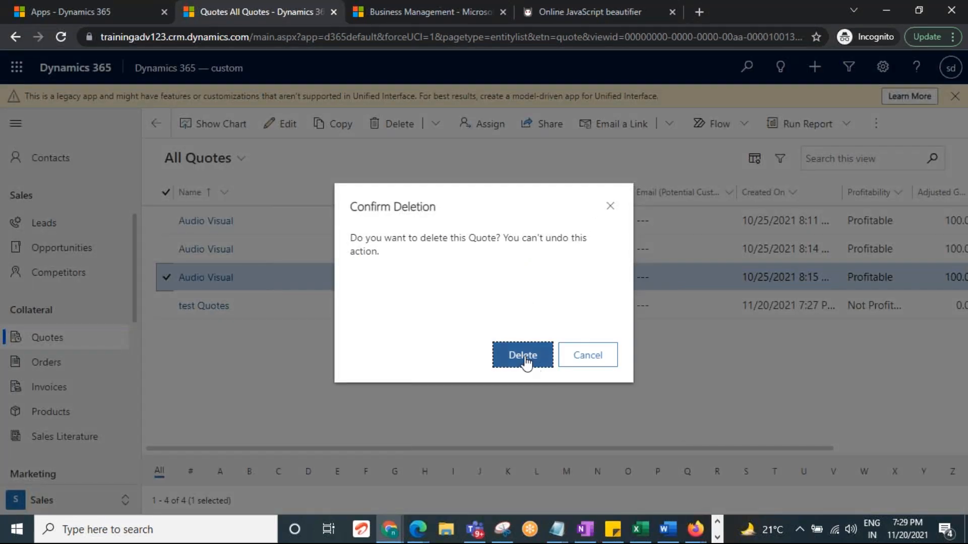
pyautogui.click(523, 357)
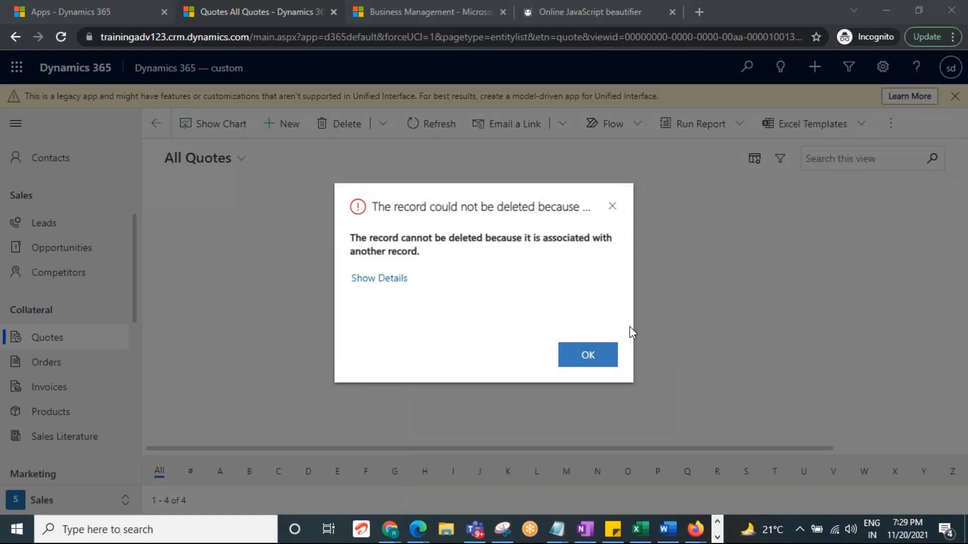
pyautogui.click(588, 357)
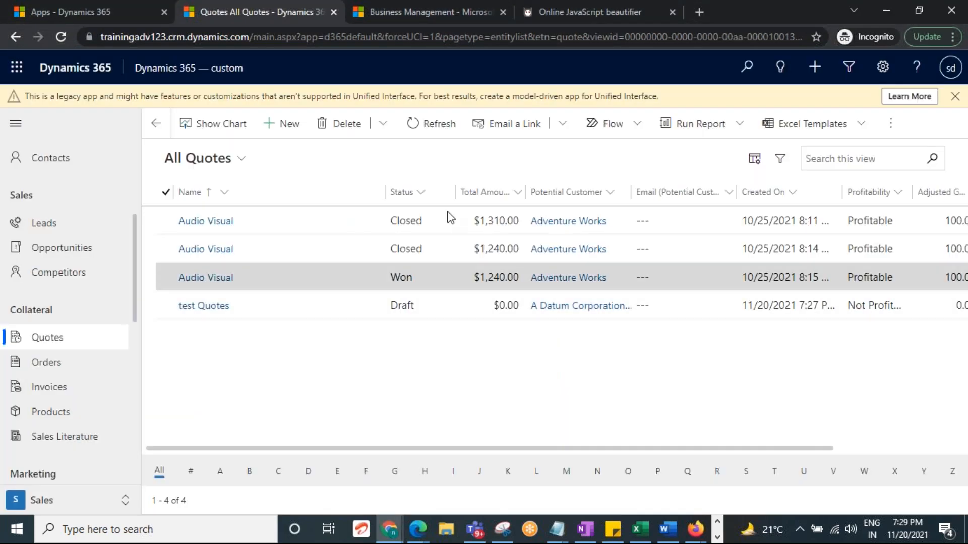
# Check the additional commands for a selected closed quote, clear the selection and export the All Quotes view to Excel.
pyautogui.click(166, 250)
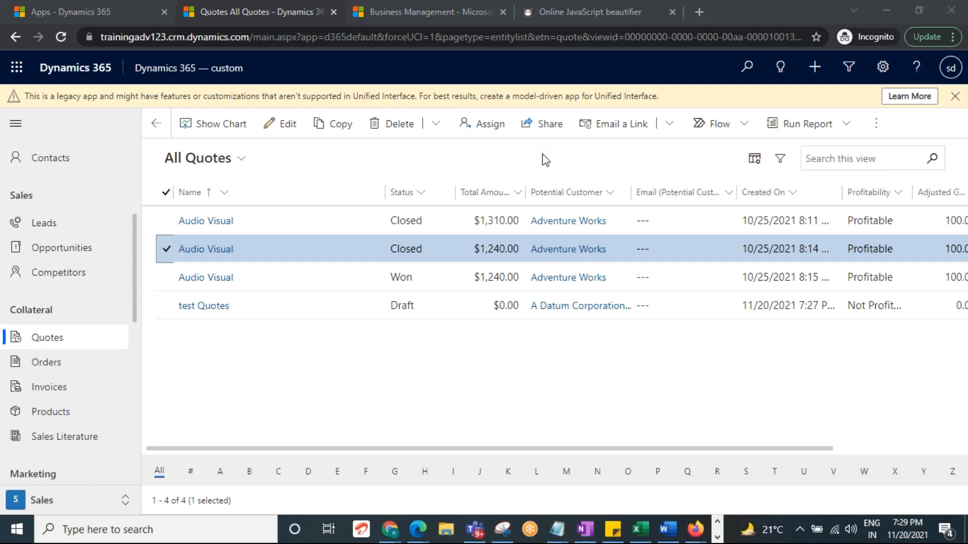
pyautogui.click(879, 127)
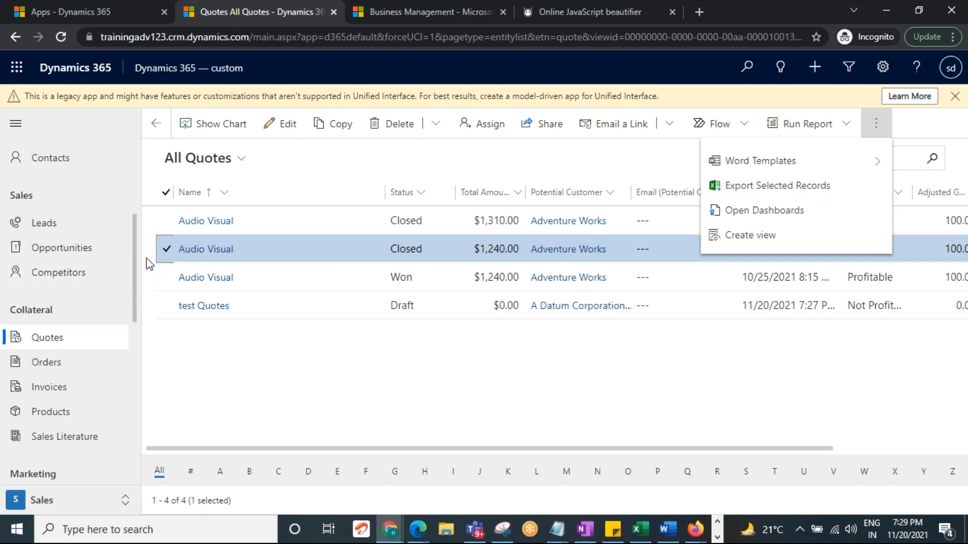
pyautogui.click(165, 249)
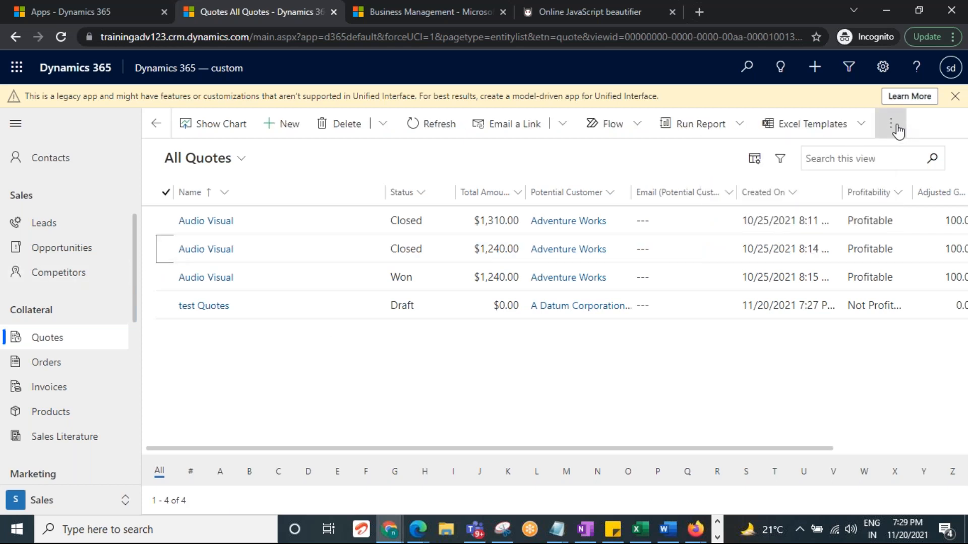
pyautogui.click(895, 125)
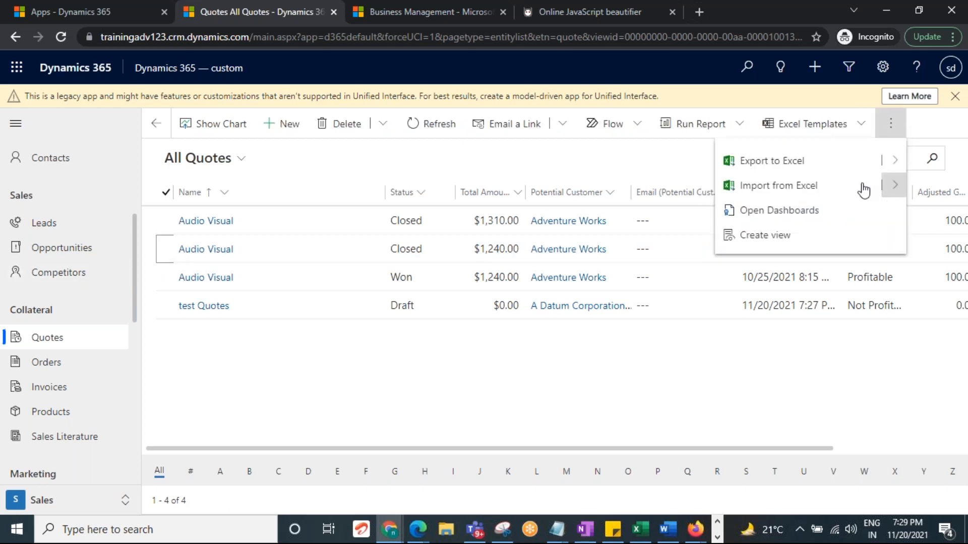
pyautogui.click(787, 160)
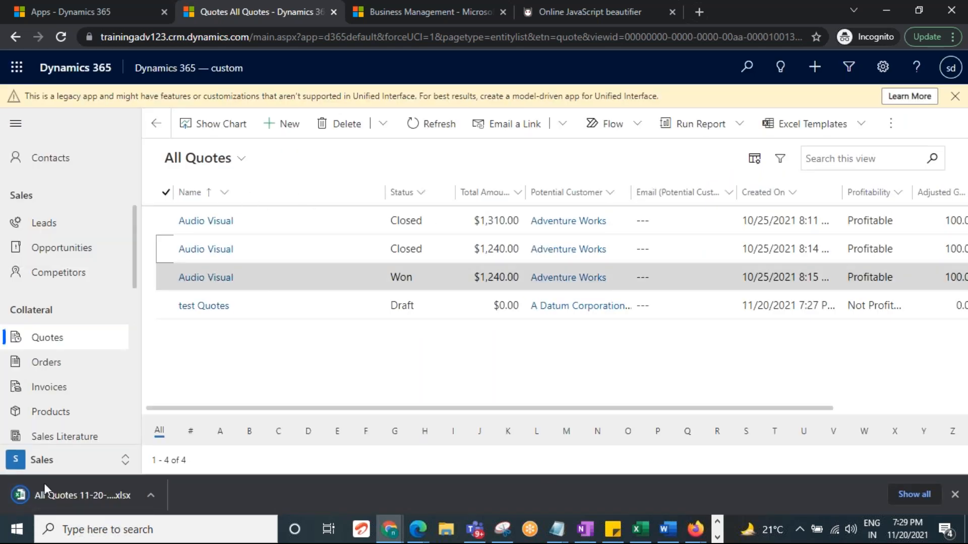
# Open the downloaded All Quotes workbook in Excel, review the exported quote records and return to Dynamics 365 in Chrome.
pyautogui.click(75, 496)
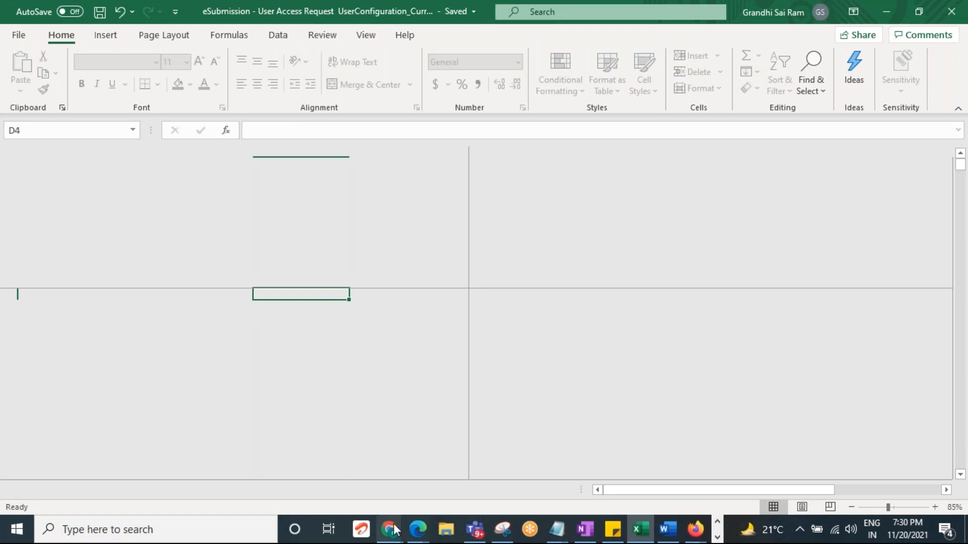
pyautogui.moveTo(384, 507)
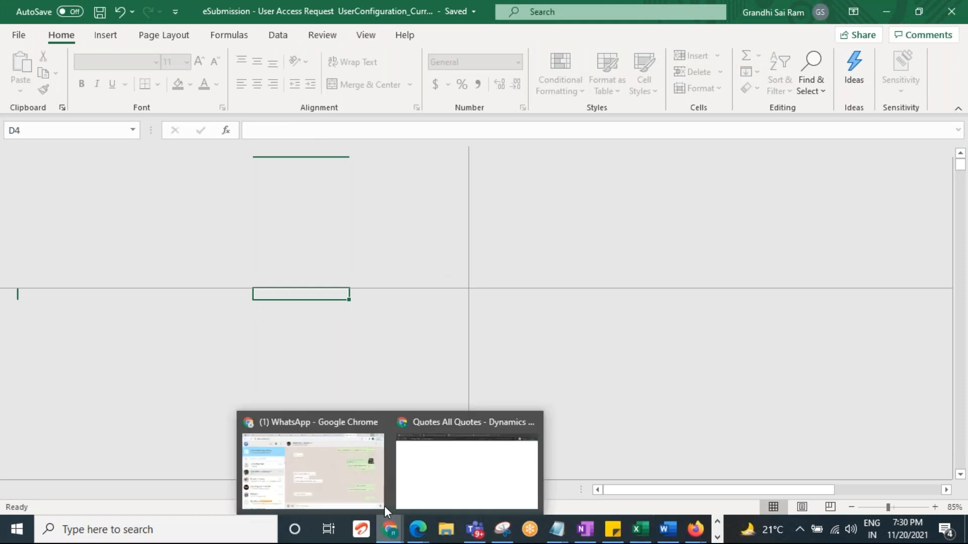
pyautogui.click(465, 471)
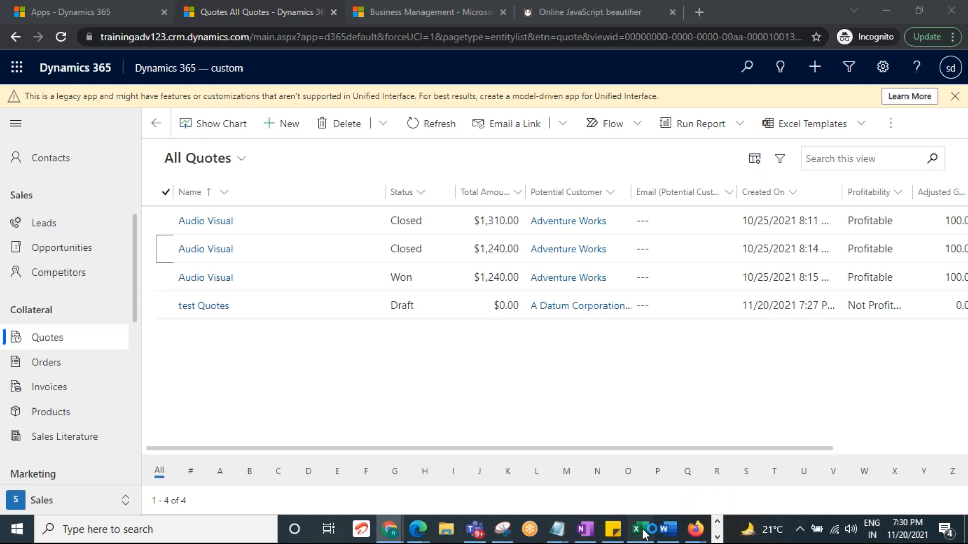
pyautogui.click(643, 534)
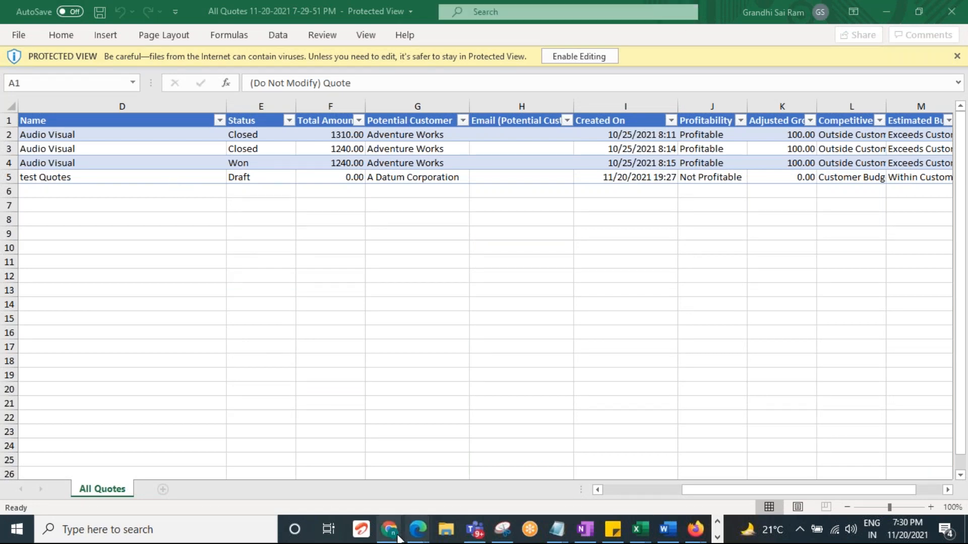
pyautogui.moveTo(398, 535)
pyautogui.click(414, 491)
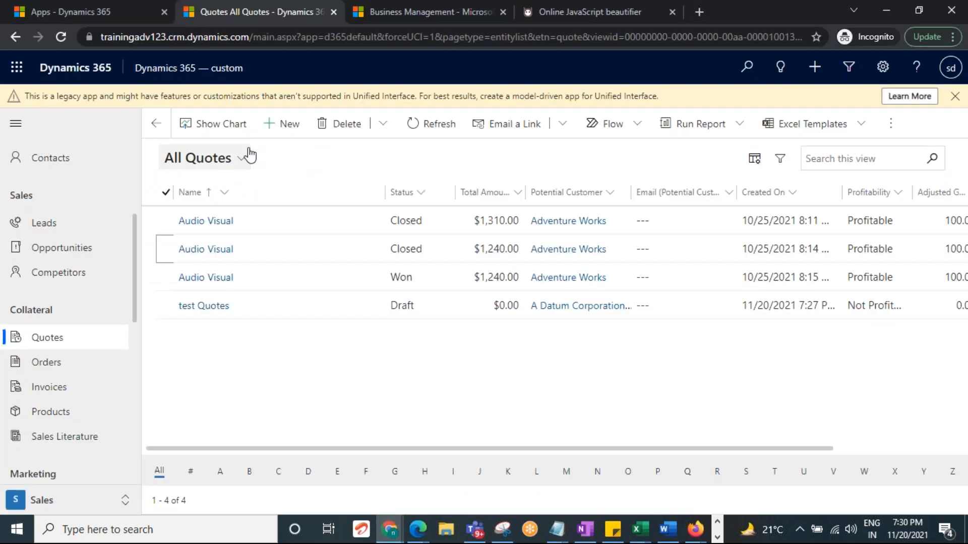
# Open the Adventure Works account from the quotes list, switch to the Accounts list and look through My Active Accounts.
pyautogui.click(570, 250)
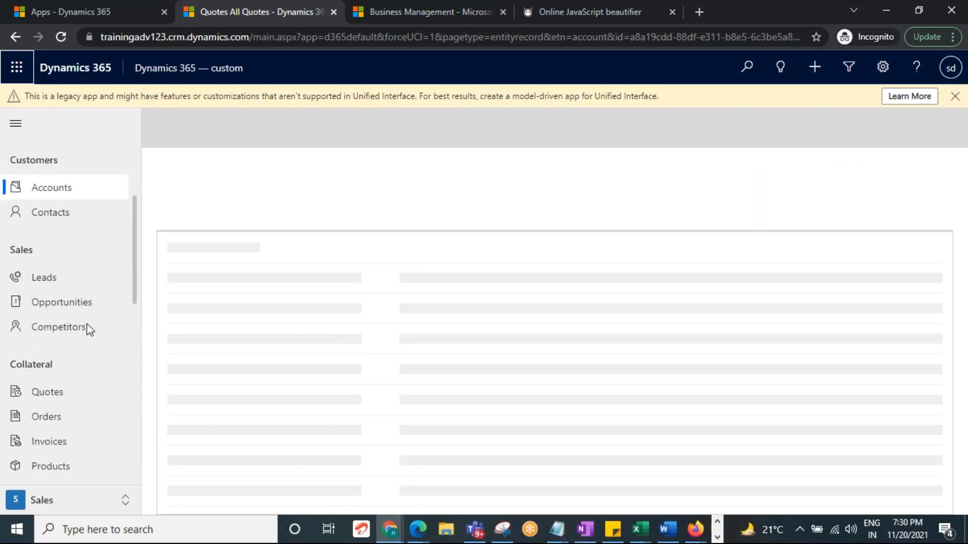
pyautogui.scroll(2, 87, 325)
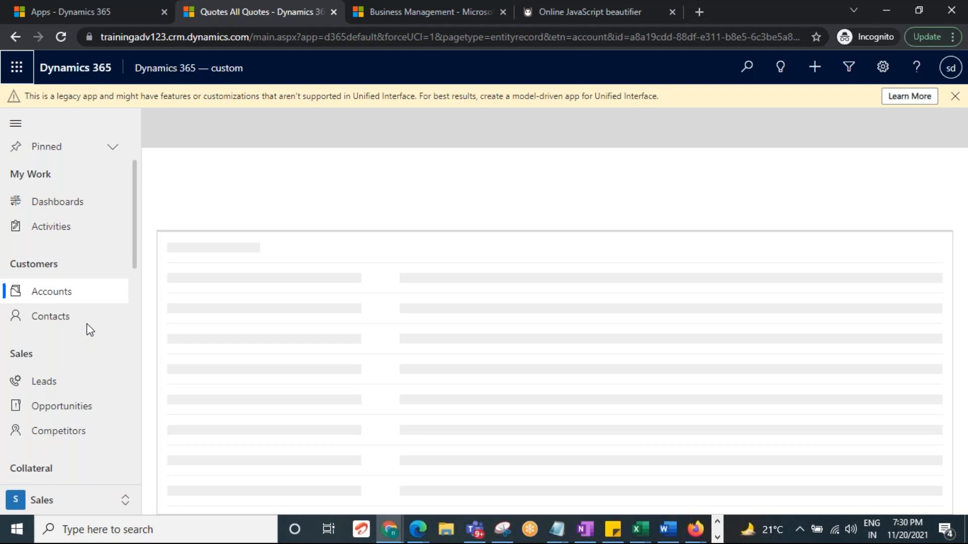
pyautogui.scroll(1, 87, 324)
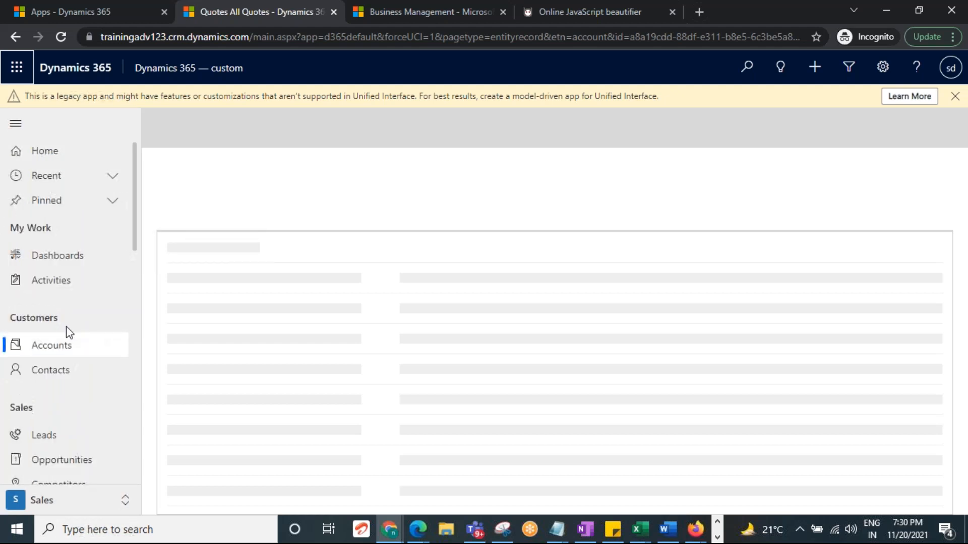
pyautogui.click(66, 348)
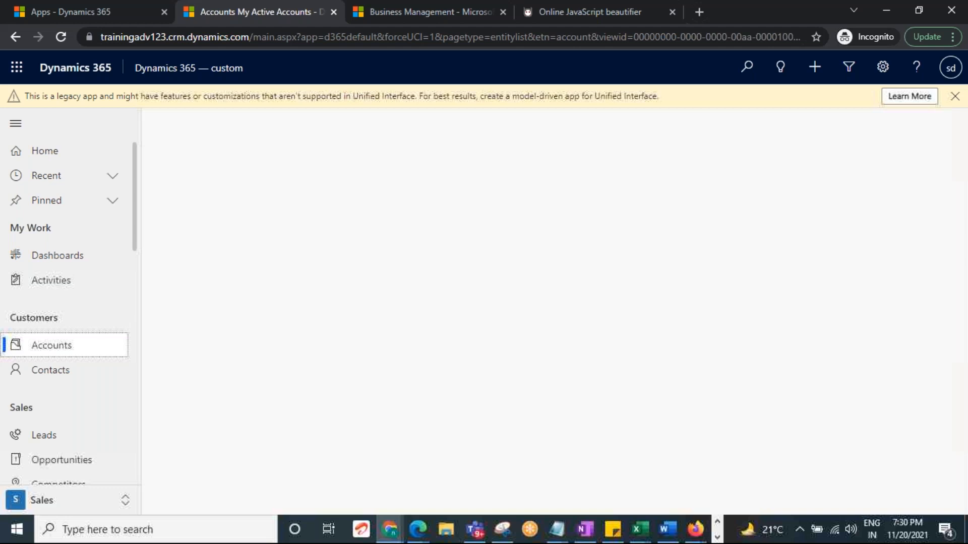
pyautogui.moveTo(736, 473)
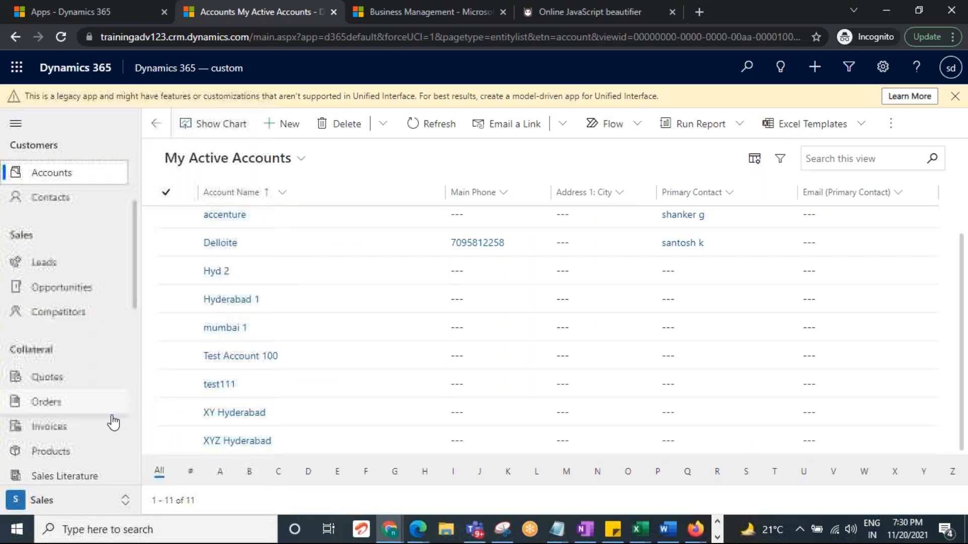
pyautogui.scroll(-1, 66, 348)
pyautogui.scroll(5, 55, 348)
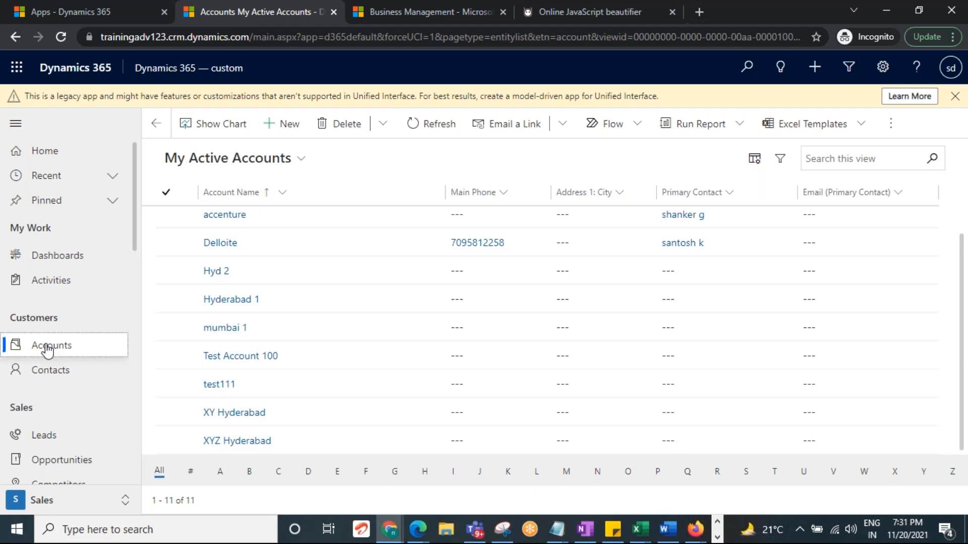
pyautogui.scroll(2, 312, 227)
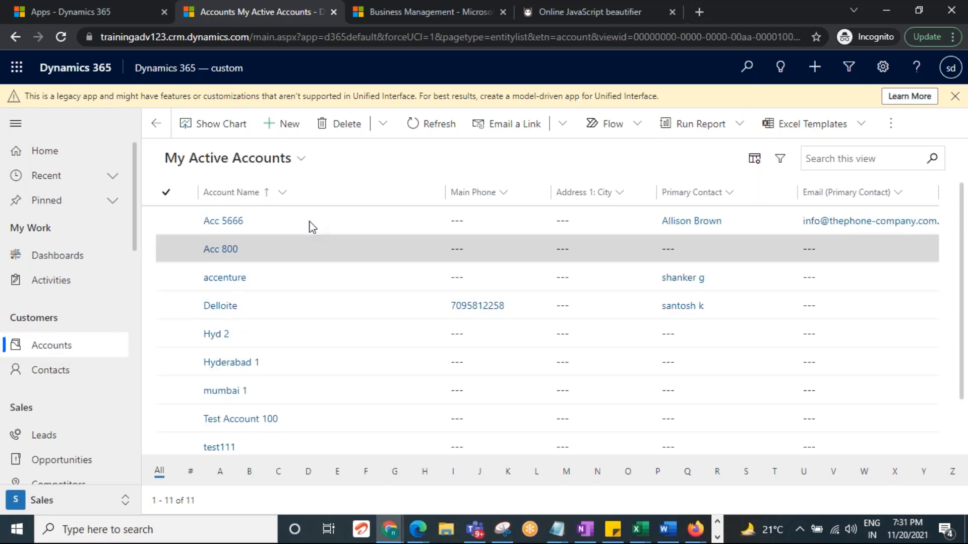
# Open the Acc 5666 account record, check the CRM consultant notes in Notepad and return to Dynamics 365 in Chrome.
pyautogui.click(310, 224)
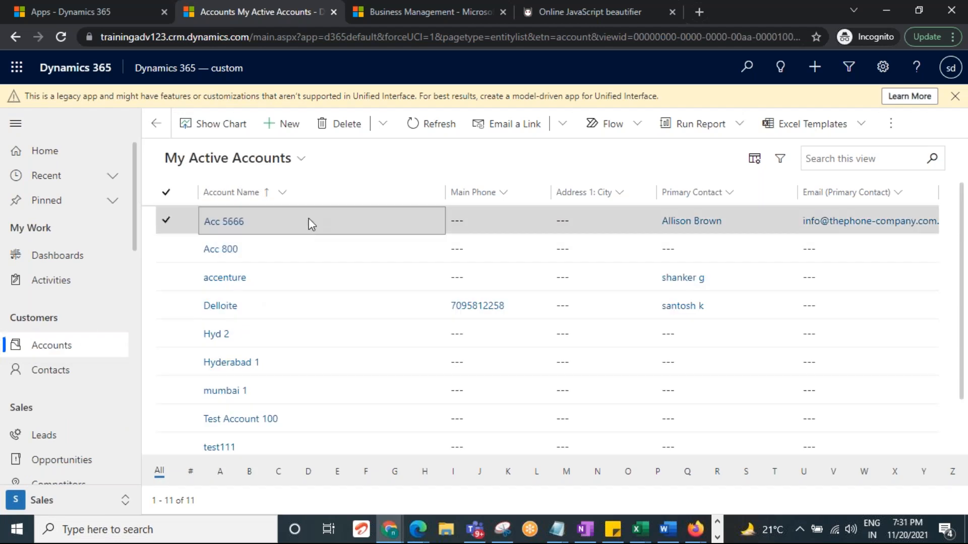
pyautogui.doubleClick(309, 221)
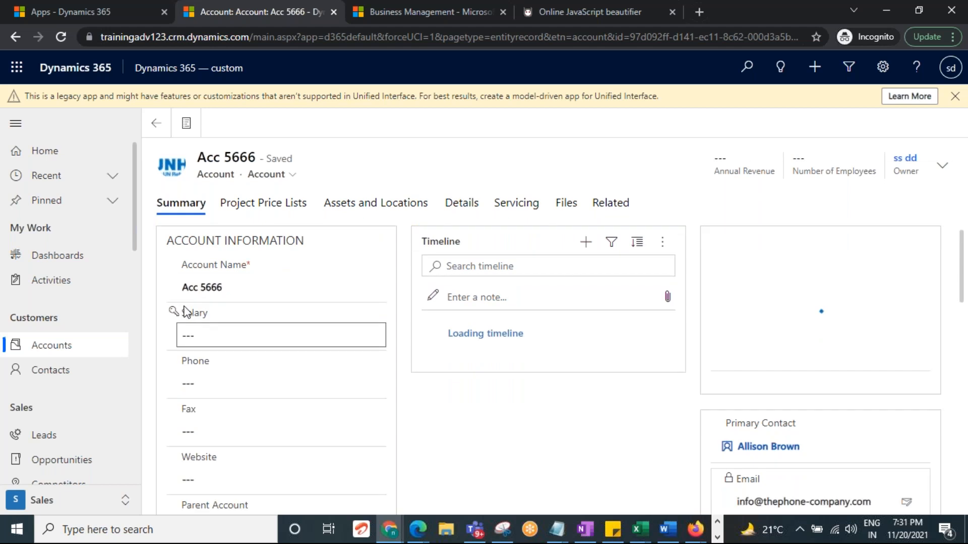
pyautogui.click(557, 529)
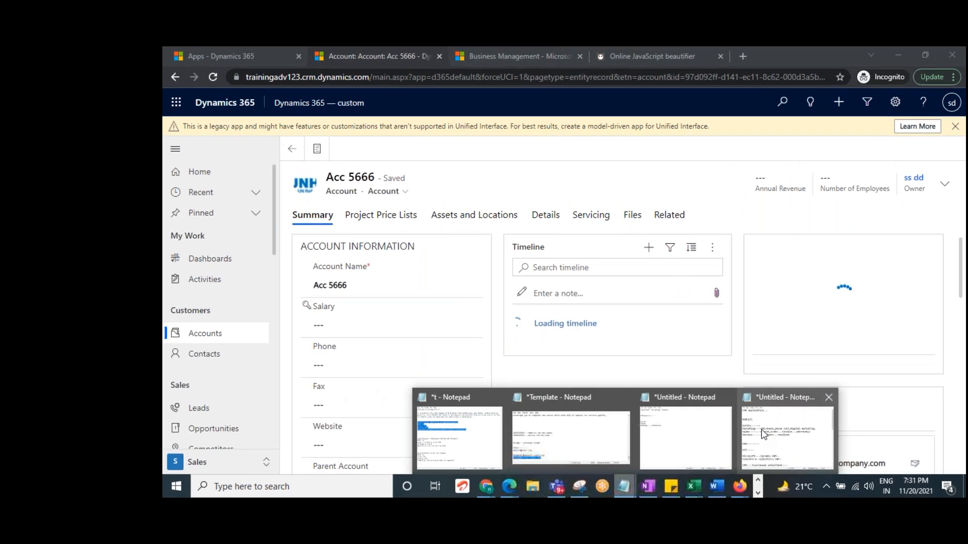
pyautogui.click(764, 435)
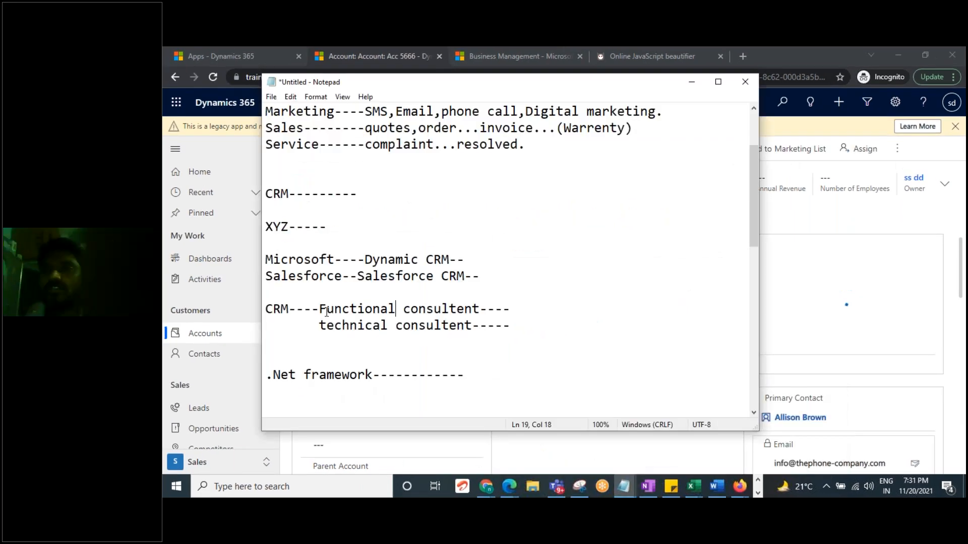
pyautogui.click(776, 52)
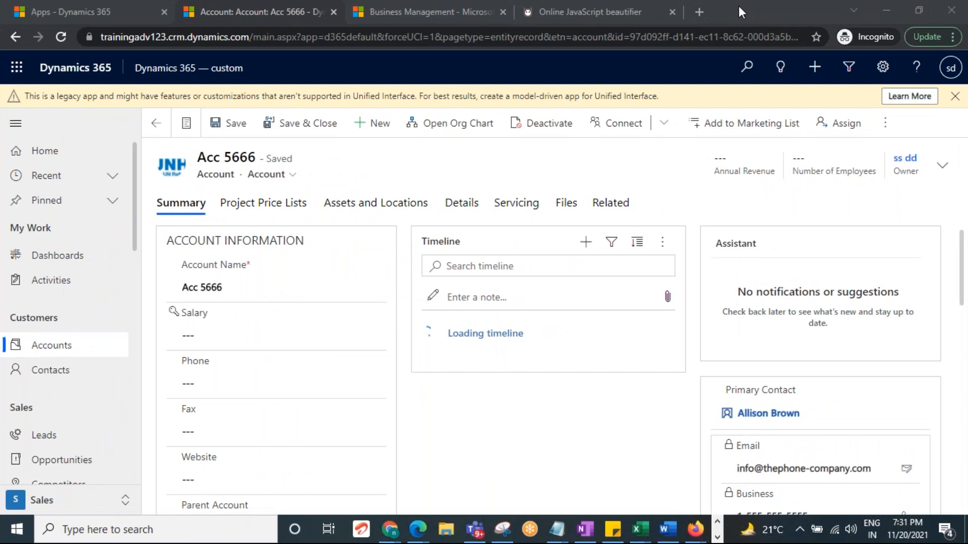
# Open Customizations in the settings, start Customize the System and dismiss the blocked pop-up message.
pyautogui.click(404, 7)
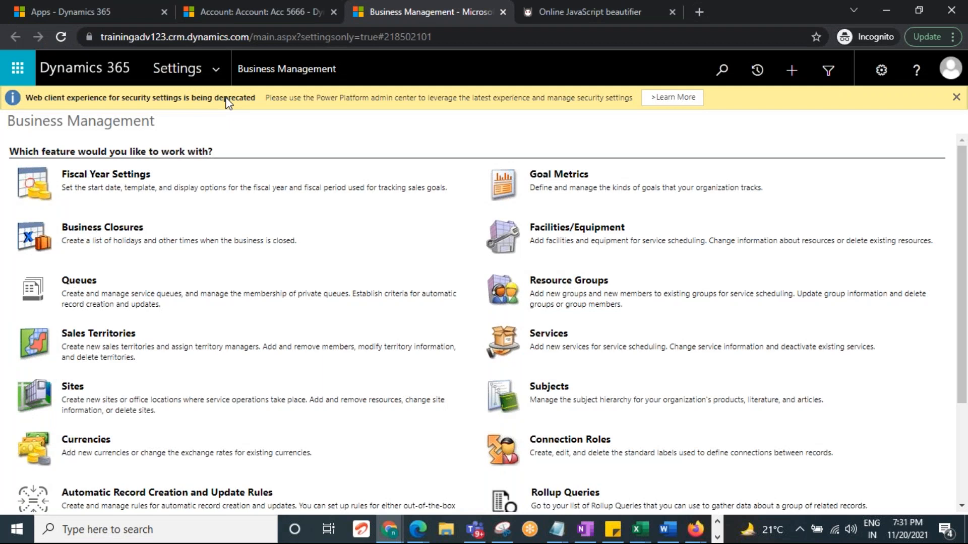
pyautogui.click(297, 194)
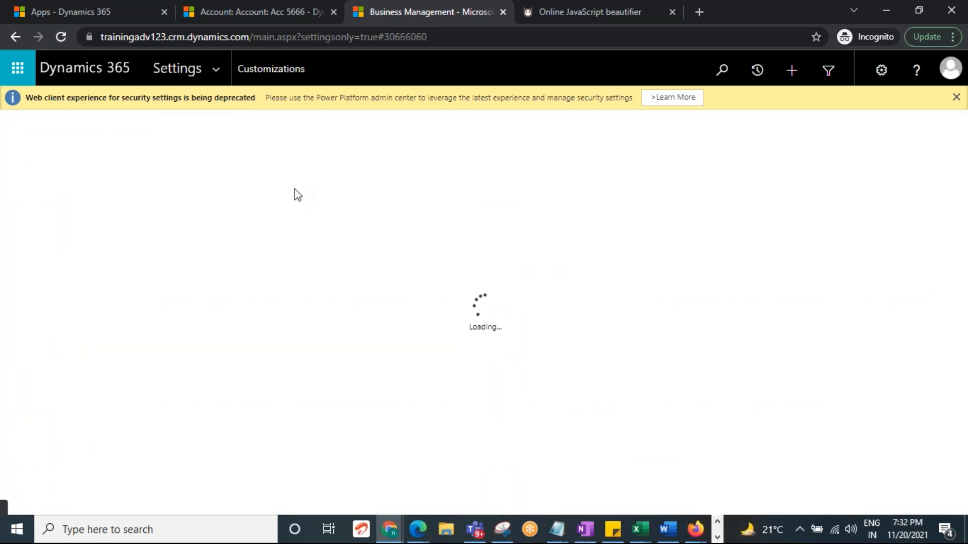
pyautogui.click(288, 2)
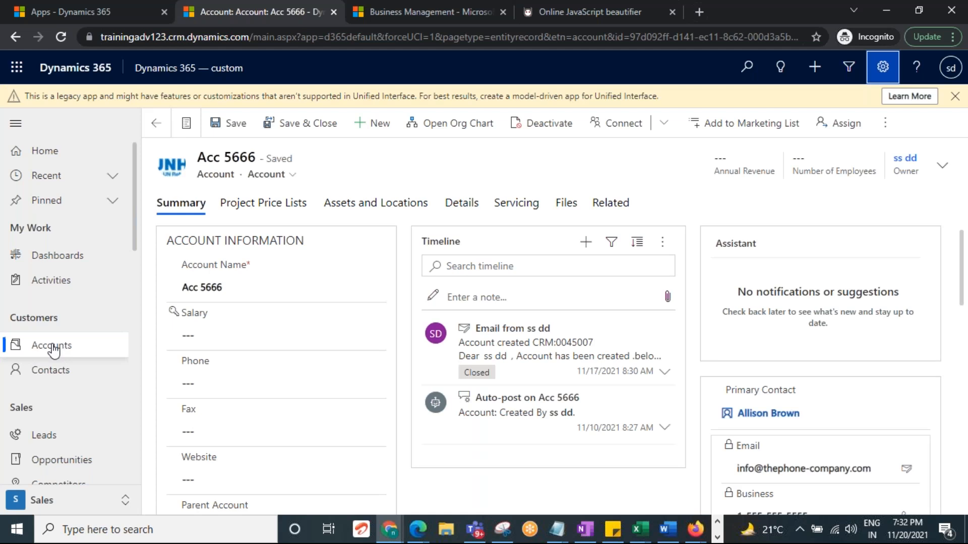
pyautogui.click(426, 11)
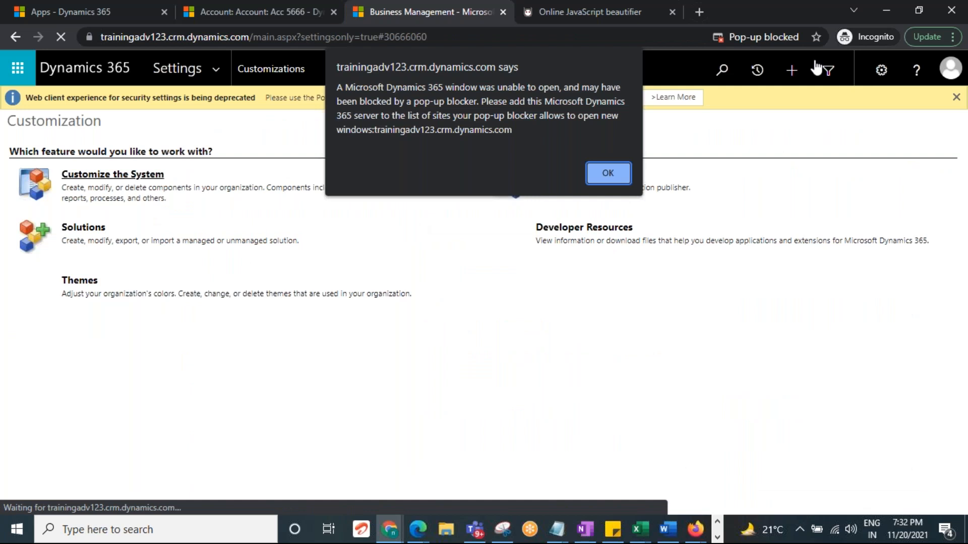
pyautogui.press('Return')
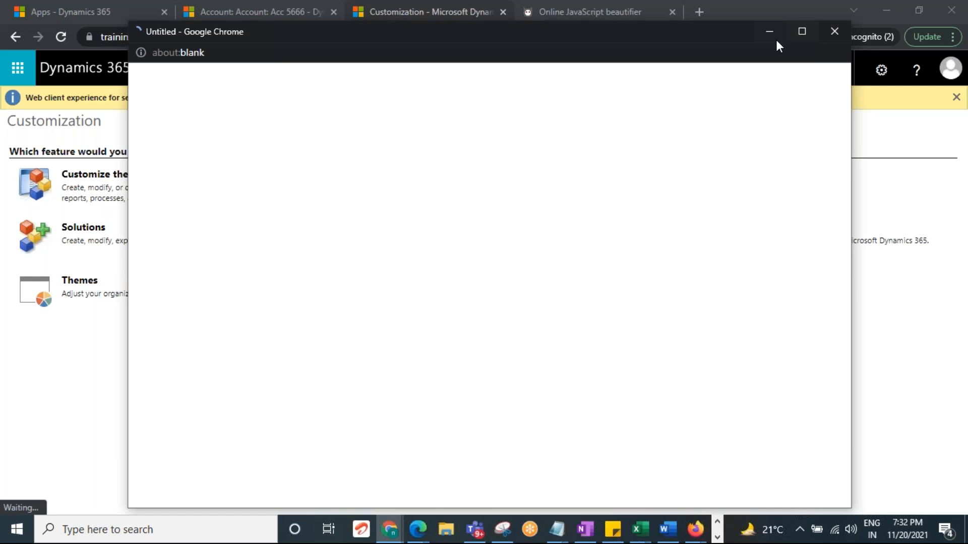
# Minimize the new solution window and bring it back to the front.
pyautogui.click(773, 34)
pyautogui.click(717, 537)
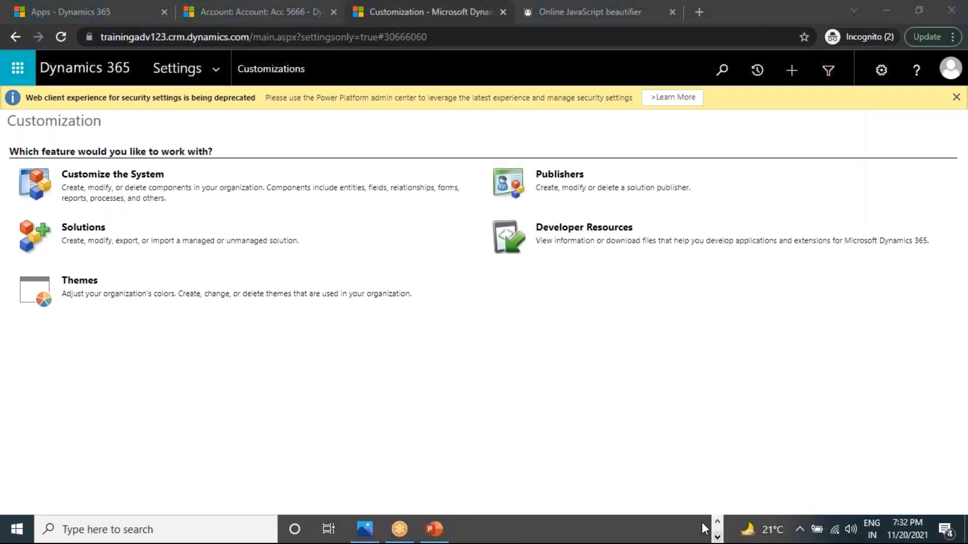
pyautogui.click(718, 521)
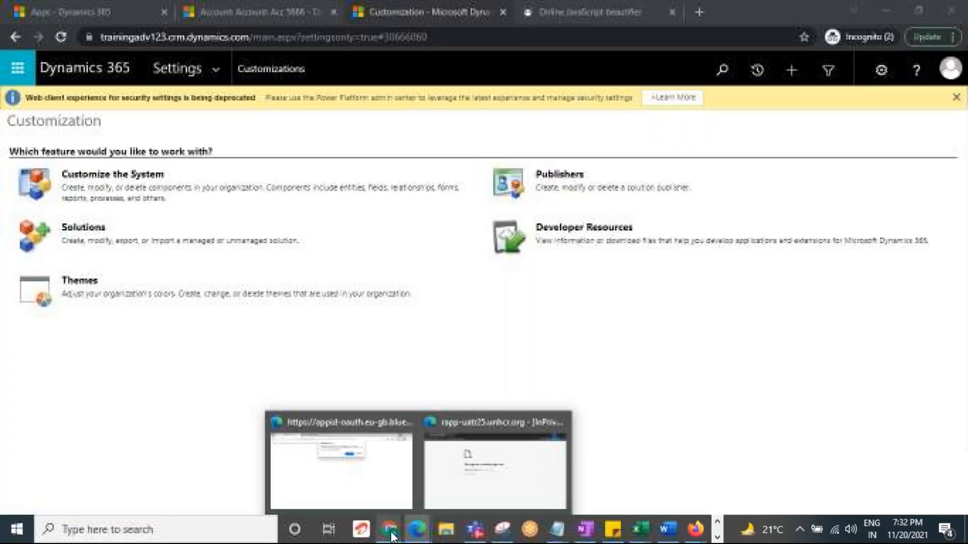
pyautogui.moveTo(392, 533)
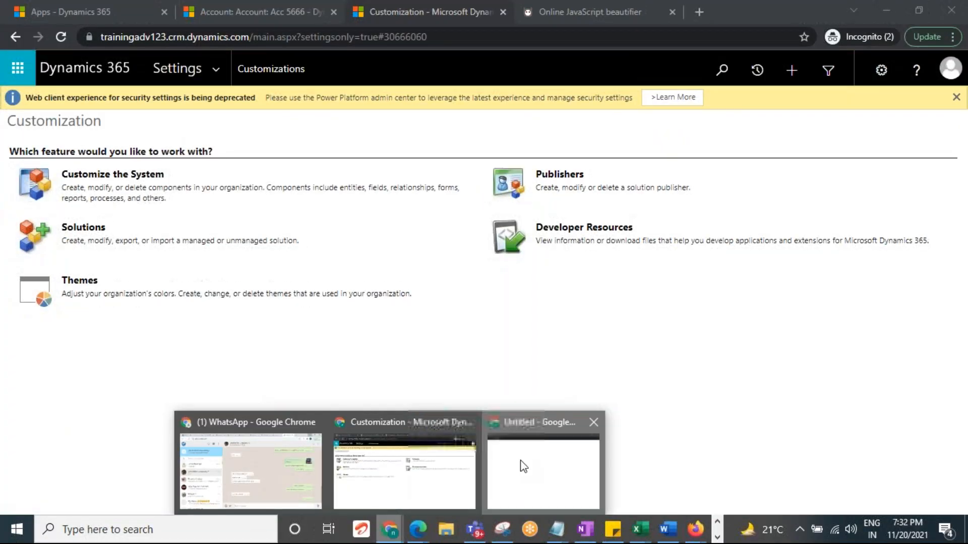
pyautogui.click(524, 467)
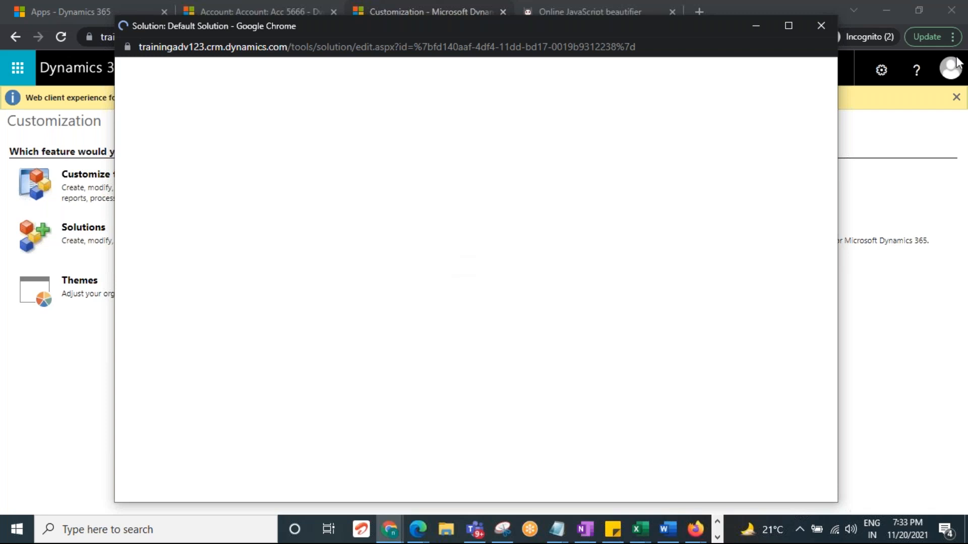
# Try to open the forms of the Account entity in the Default Solution window.
pyautogui.click(817, 436)
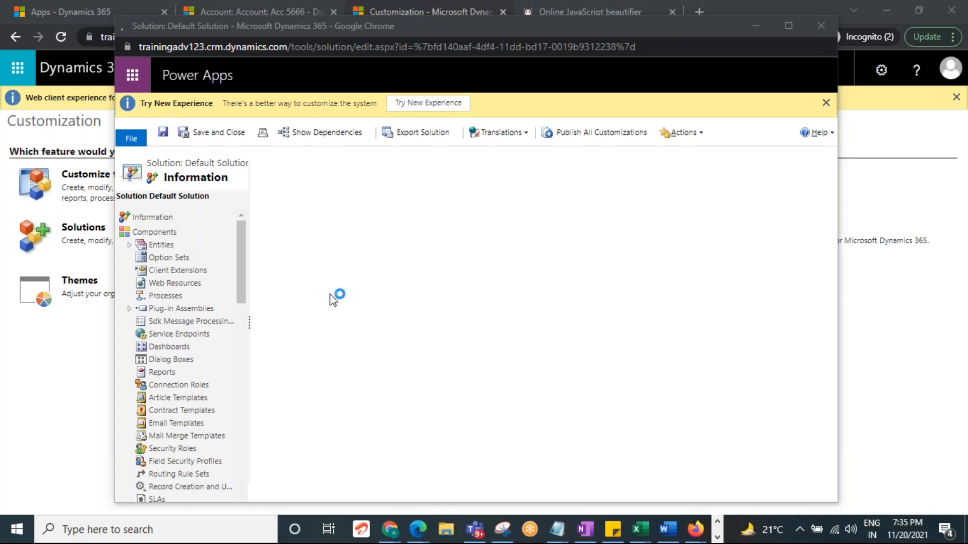
pyautogui.click(156, 241)
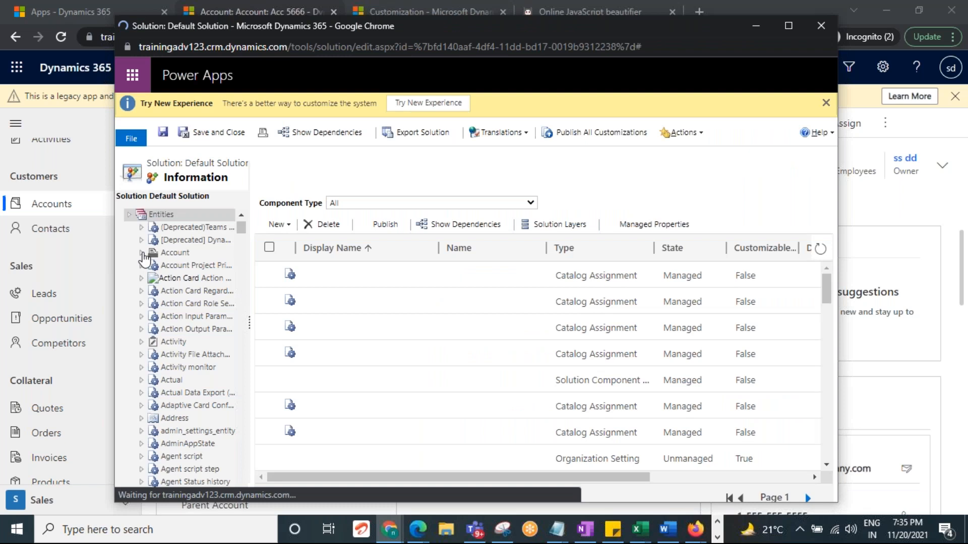
pyautogui.click(142, 253)
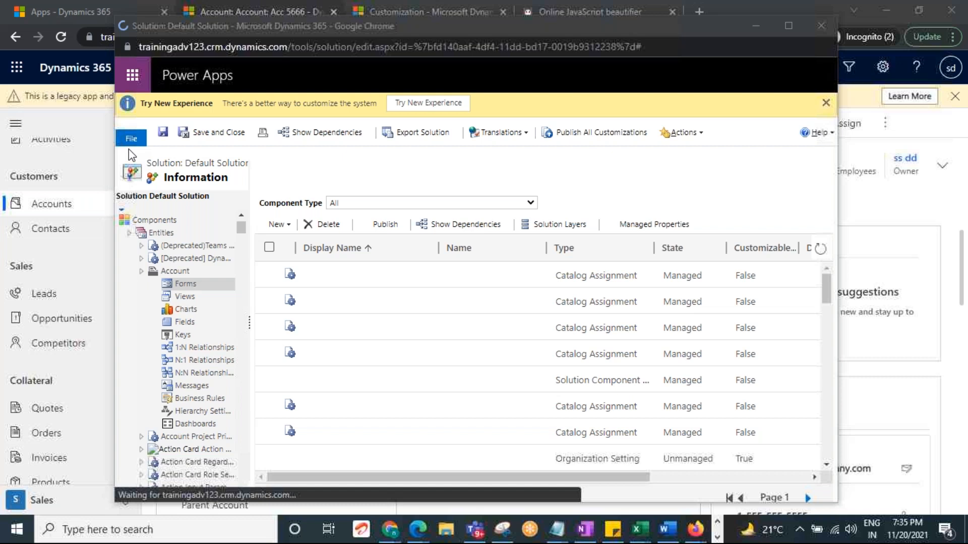
pyautogui.hotkey('alt', 'Tab')
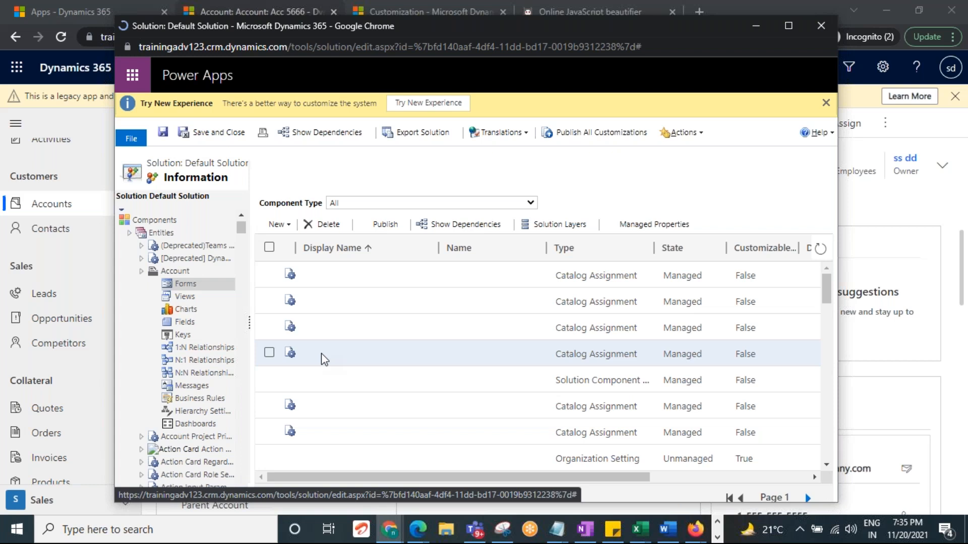
pyautogui.doubleClick(316, 342)
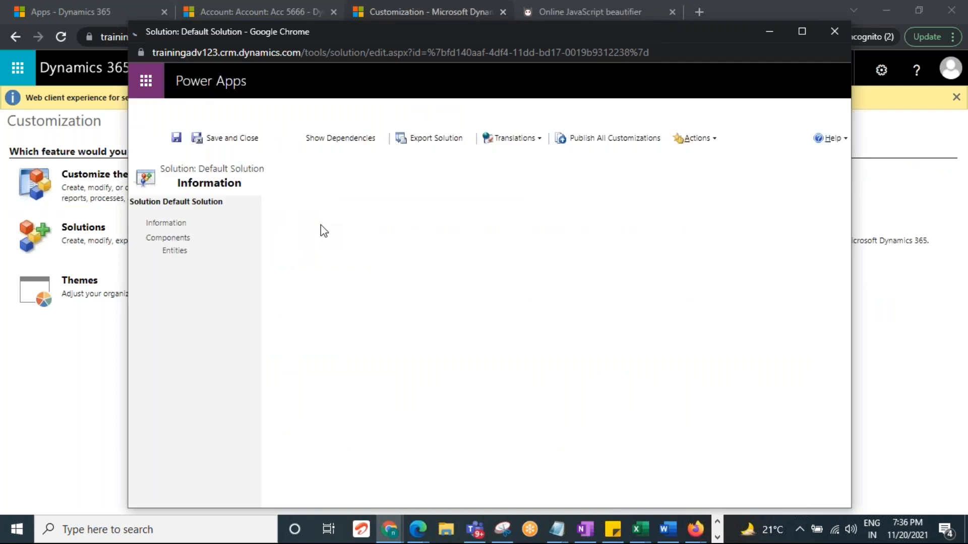
# Expand the Account entity in the reopened Default Solution and list its active forms.
pyautogui.click(143, 252)
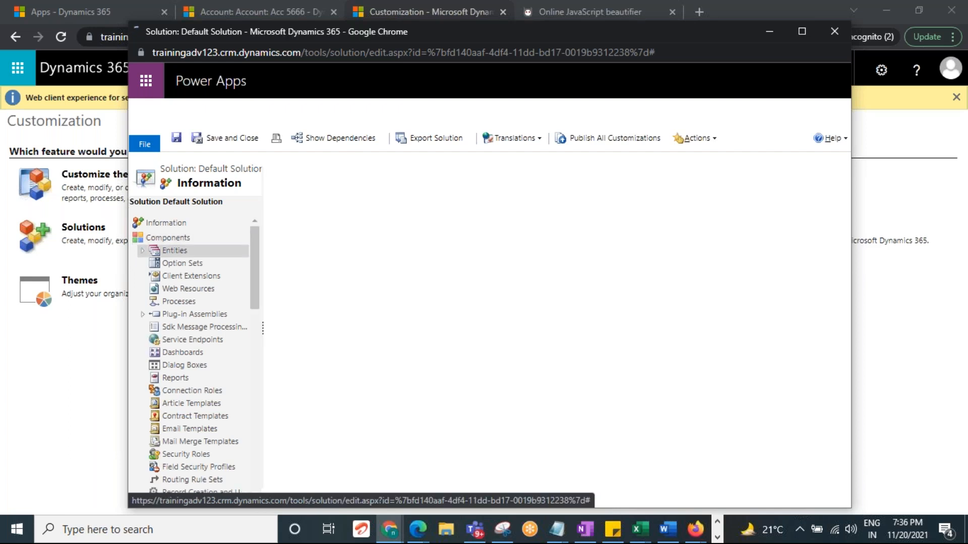
pyautogui.click(172, 251)
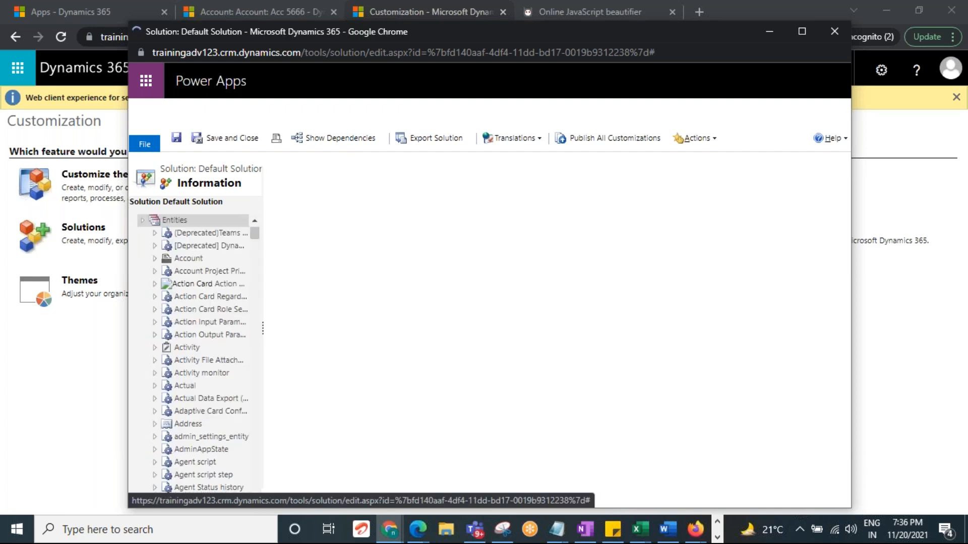
pyautogui.click(158, 259)
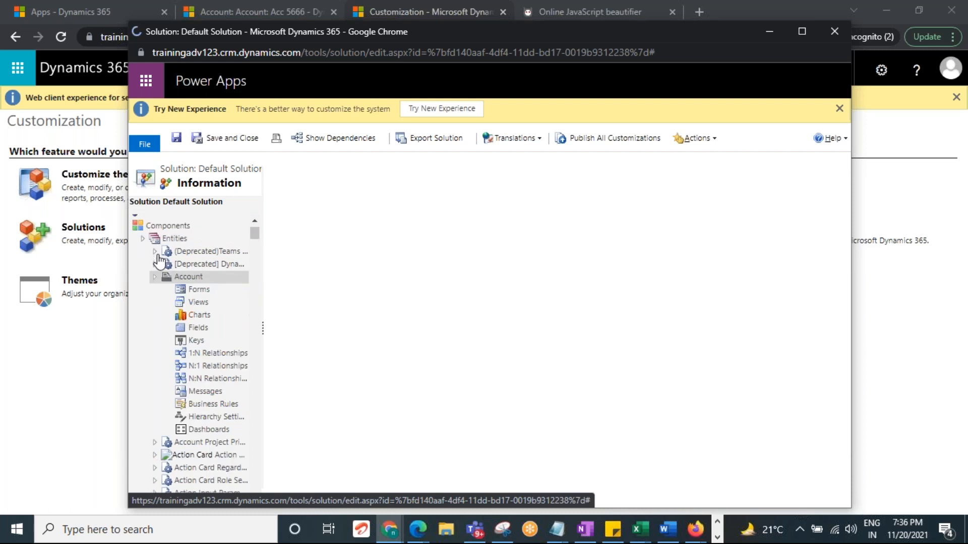
pyautogui.click(200, 293)
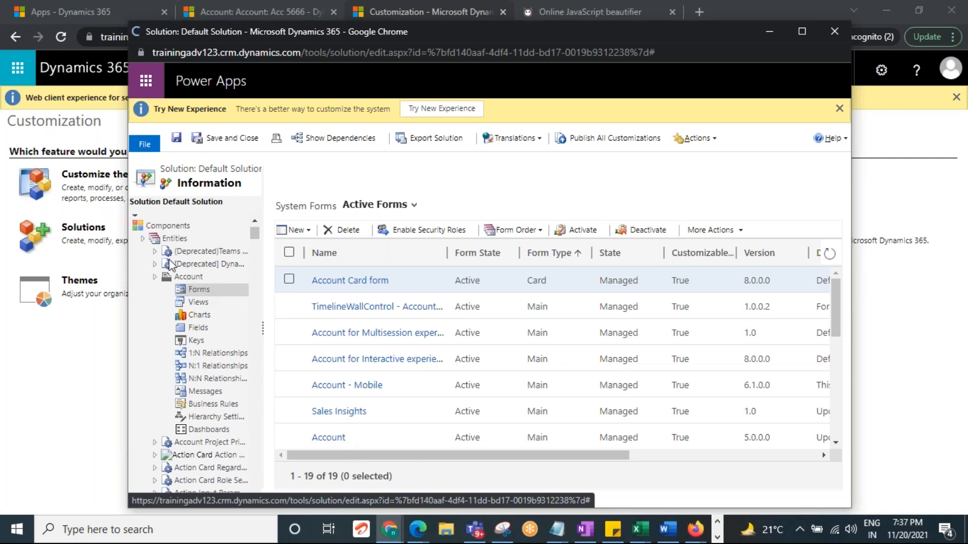
# Open the main form named Account for editing and maximize its form editor window.
pyautogui.click(326, 441)
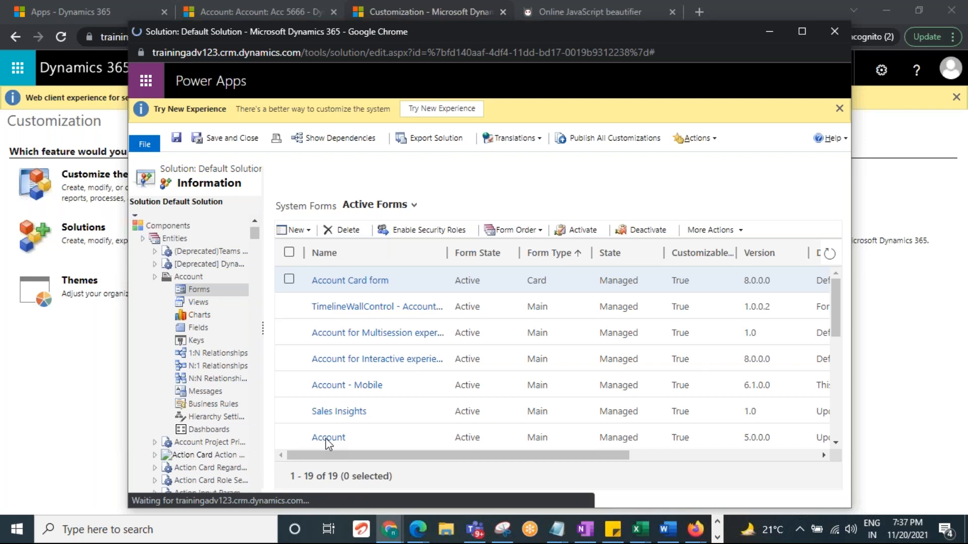
pyautogui.scroll(-1, 326, 440)
pyautogui.click(327, 440)
pyautogui.click(290, 434)
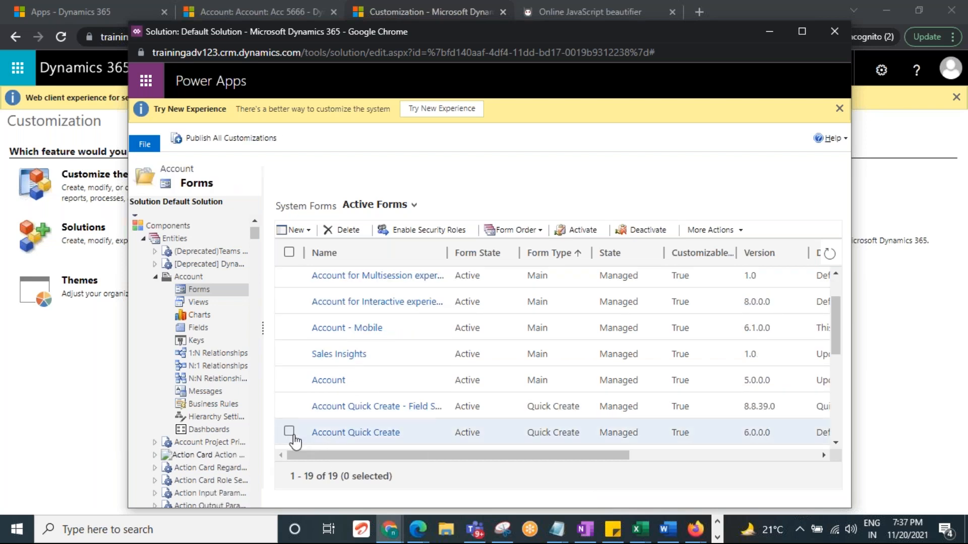
pyautogui.click(339, 385)
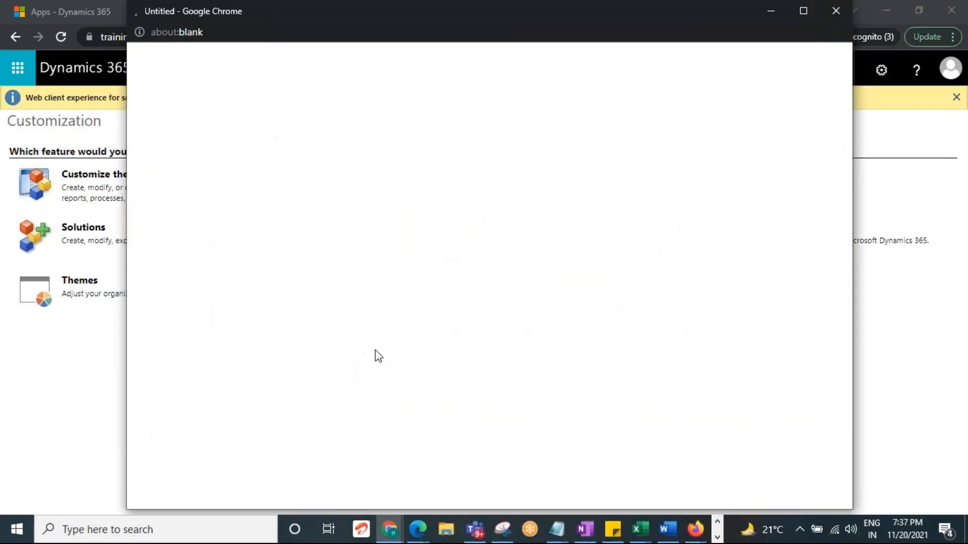
pyautogui.doubleClick(413, 9)
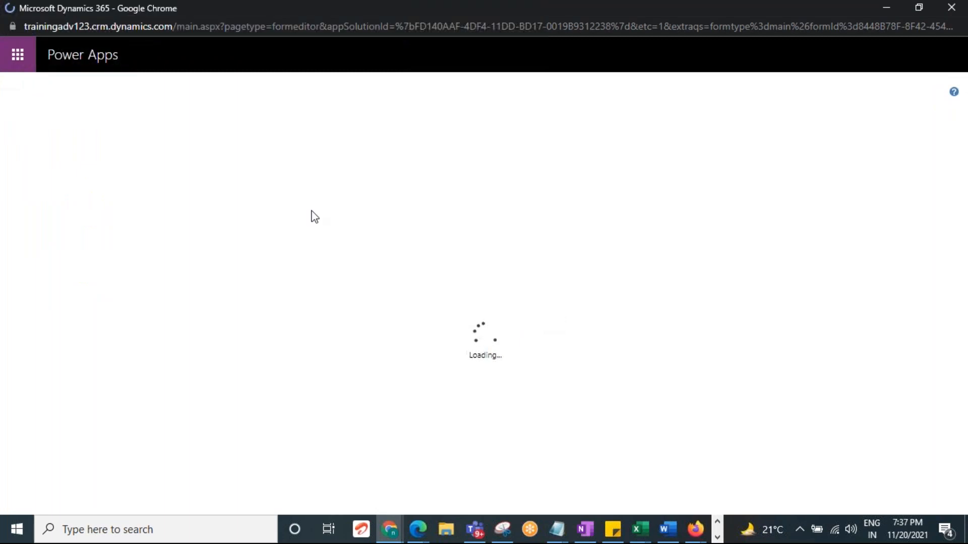
# Review the Acc 5666 account record in the main browser window and return to the Account form editor.
pyautogui.moveTo(389, 530)
pyautogui.click(208, 471)
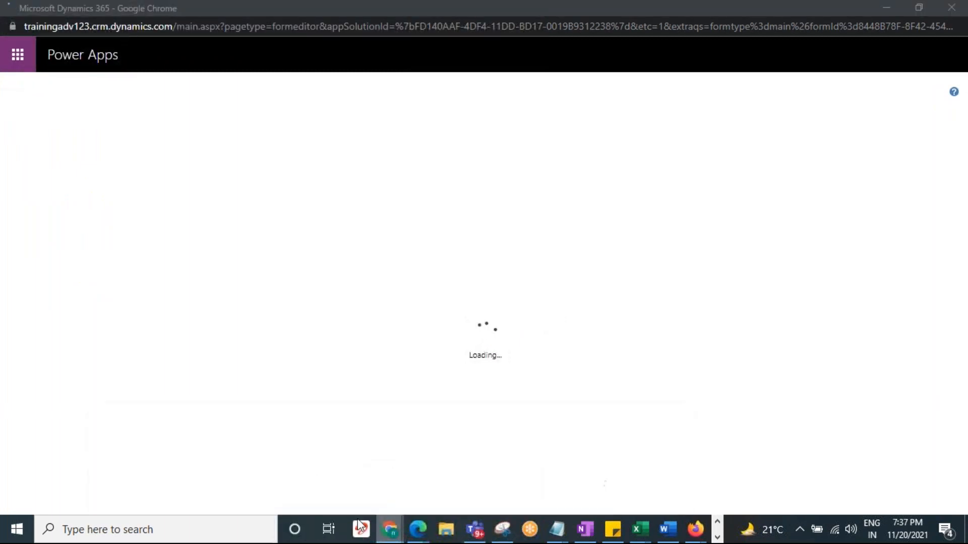
pyautogui.click(385, 536)
pyautogui.click(331, 473)
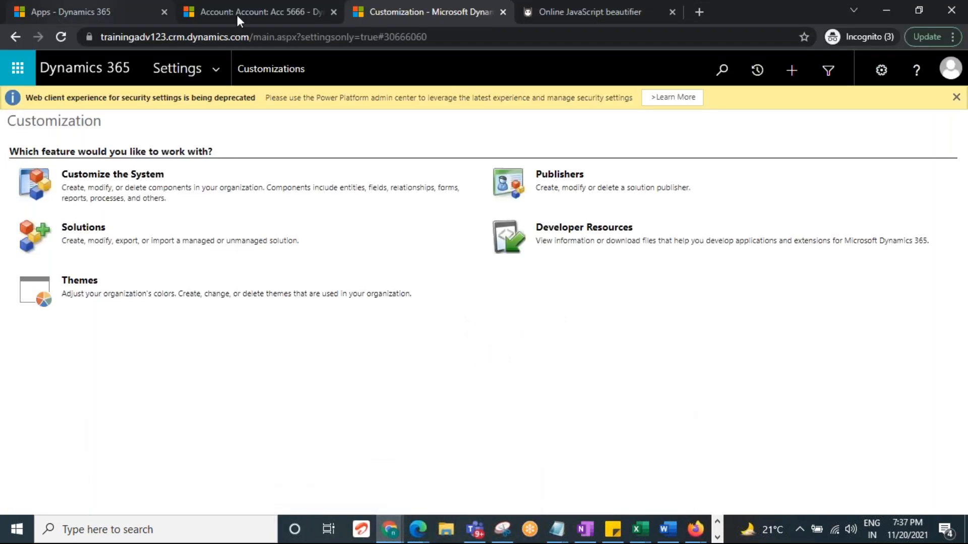
pyautogui.click(255, 14)
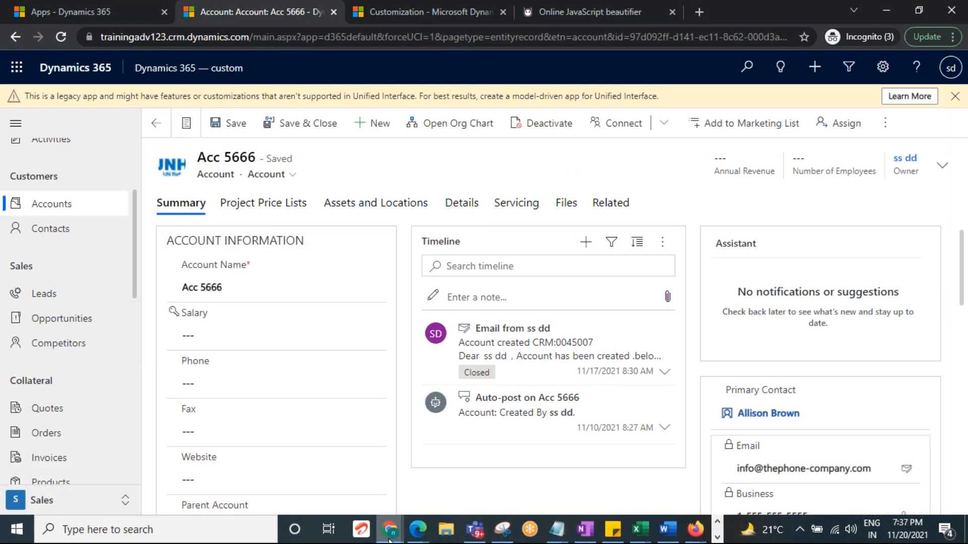
pyautogui.moveTo(391, 537)
pyautogui.click(600, 482)
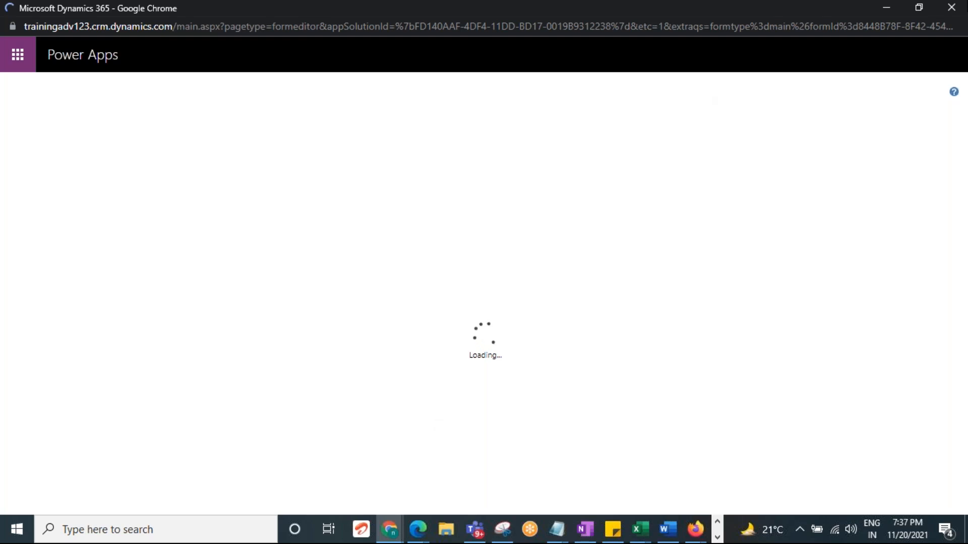
pyautogui.click(948, 128)
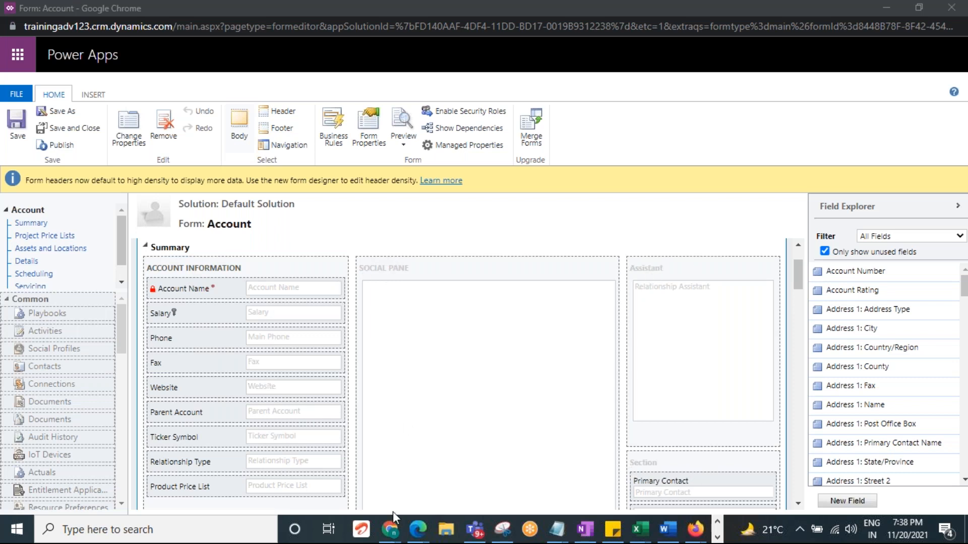
# Check the field layout on the Acc 5666 record and add the Account Number field below Account Name in the Account form.
pyautogui.moveTo(390, 529)
pyautogui.click(323, 471)
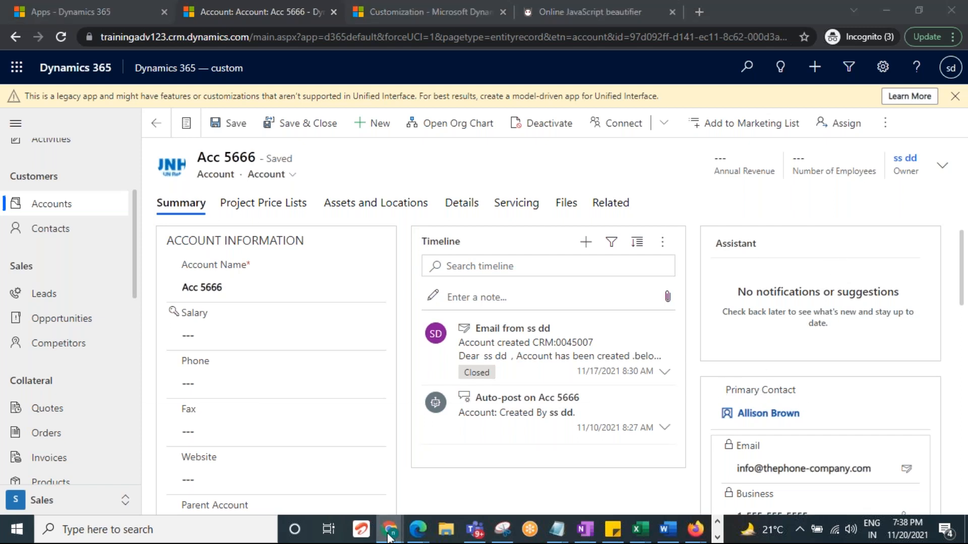
pyautogui.moveTo(390, 528)
pyautogui.click(605, 466)
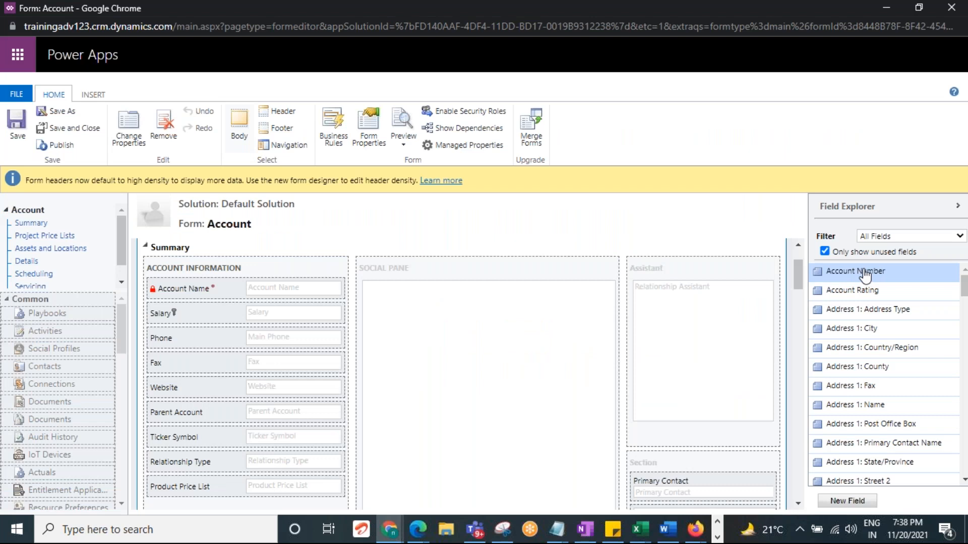
pyautogui.moveTo(873, 273); pyautogui.dragTo(229, 324)
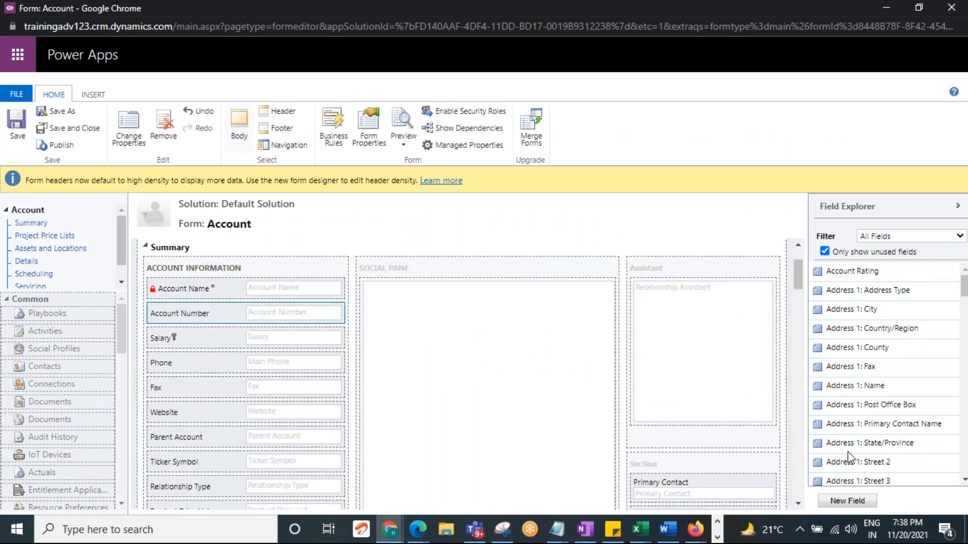
# Start a new field for the Account entity with the display name Branch and the name new_Branch.
pyautogui.click(849, 502)
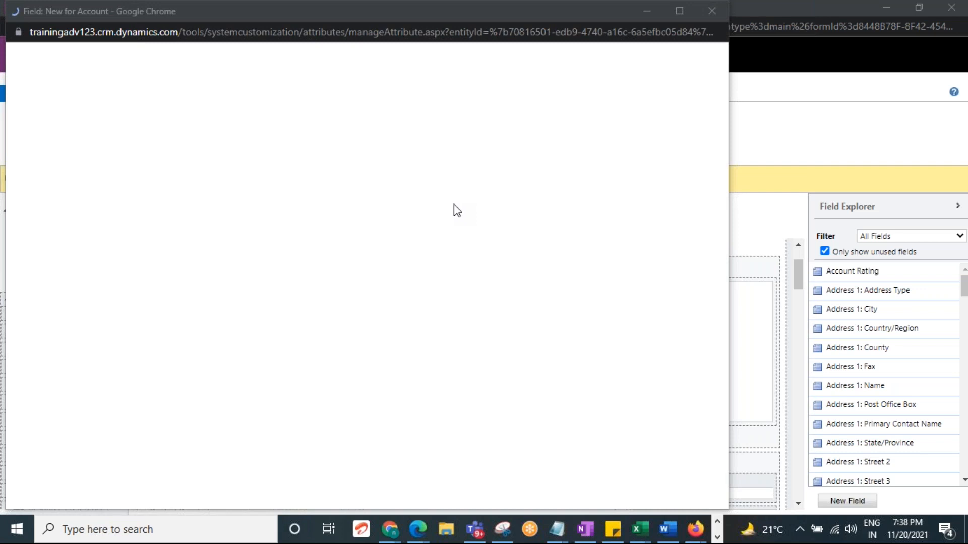
pyautogui.moveTo(319, 7)
pyautogui.mouseDown()
pyautogui.moveTo(316, 124)
pyautogui.moveTo(301, 38)
pyautogui.moveTo(314, 17)
pyautogui.mouseUp()
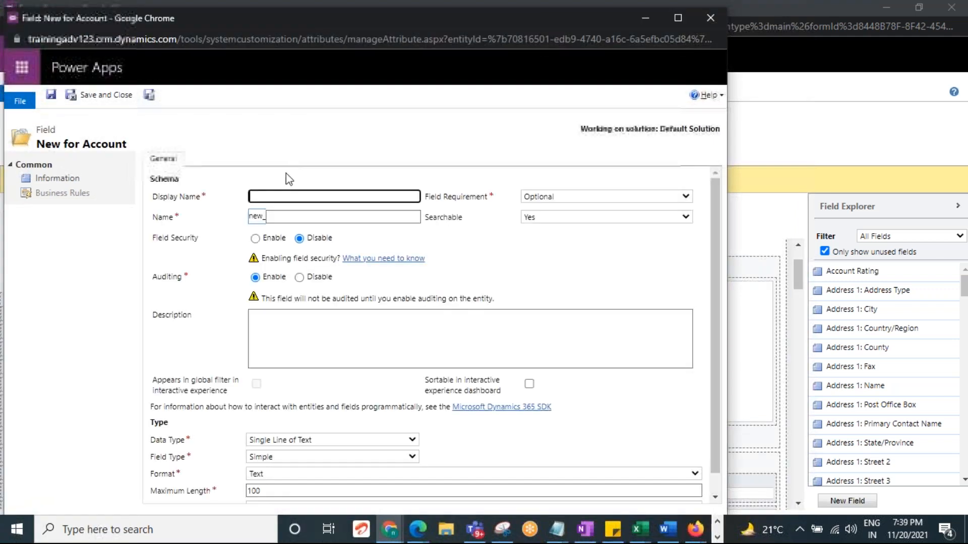
pyautogui.click(269, 193)
pyautogui.write('Branch')
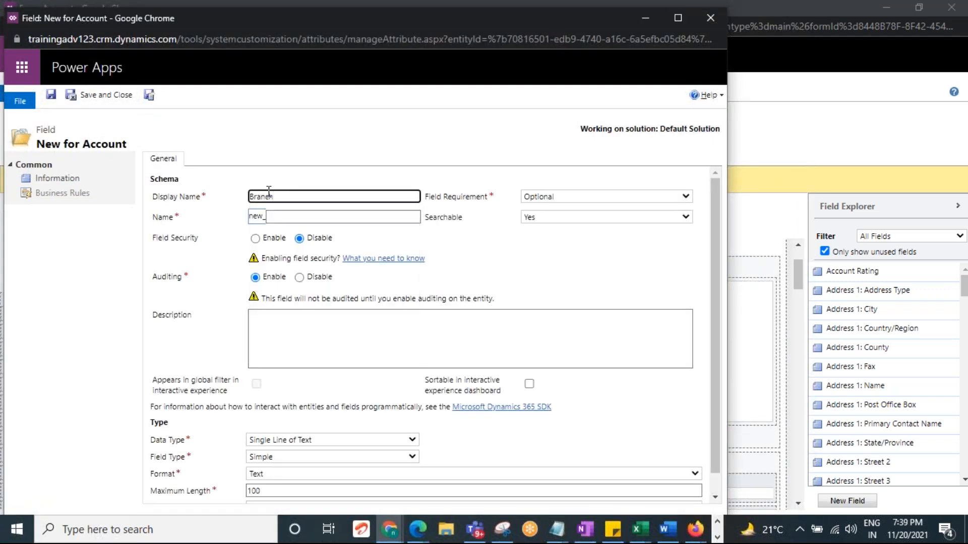
pyautogui.moveTo(276, 198); pyautogui.dragTo(225, 204)
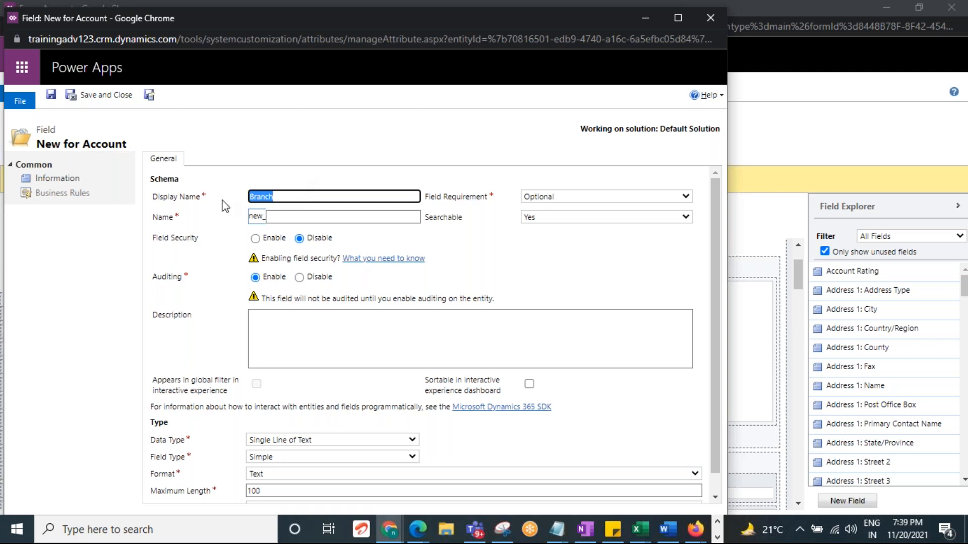
pyautogui.click(290, 215)
pyautogui.scroll(-1, 439, 274)
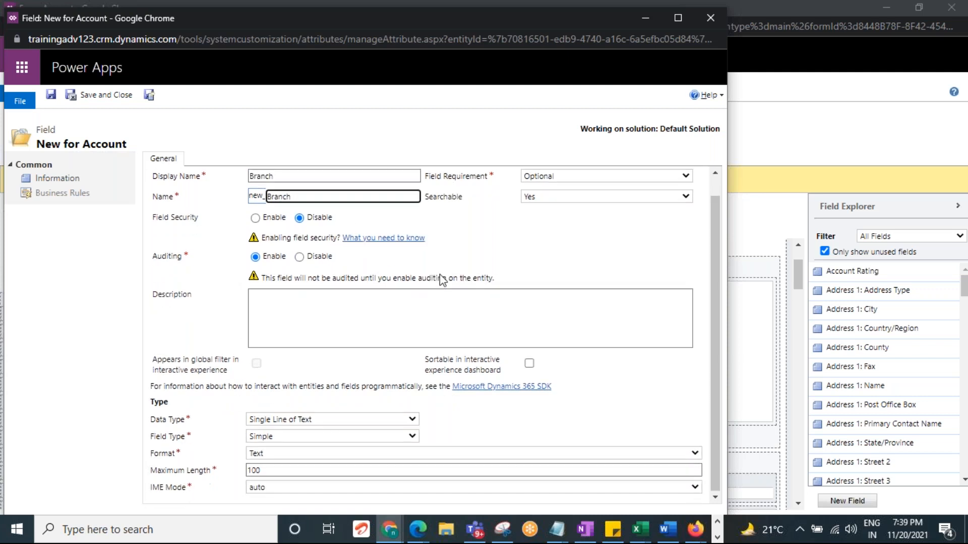
# Keep the Branch field's data type as Single Line of Text, then save and close the field.
pyautogui.click(275, 420)
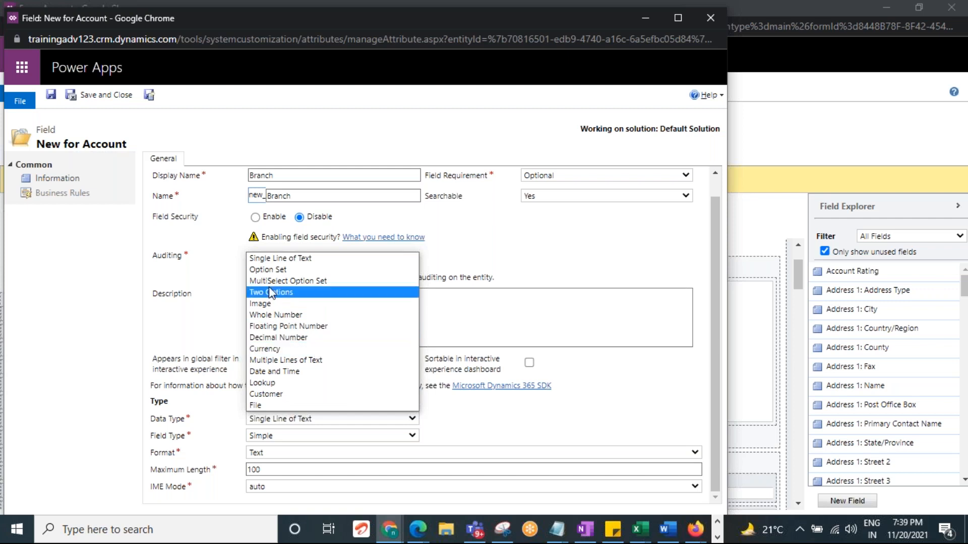
pyautogui.click(293, 259)
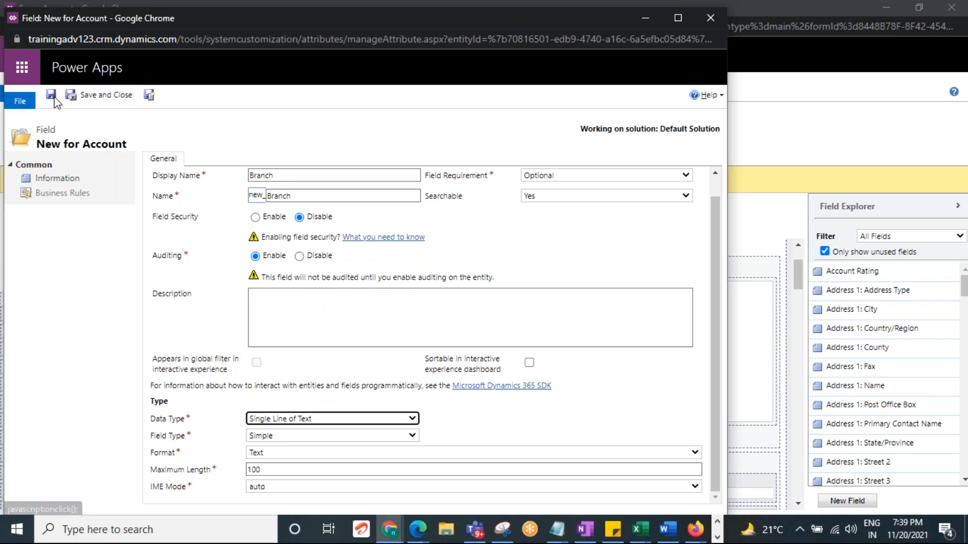
pyautogui.click(103, 99)
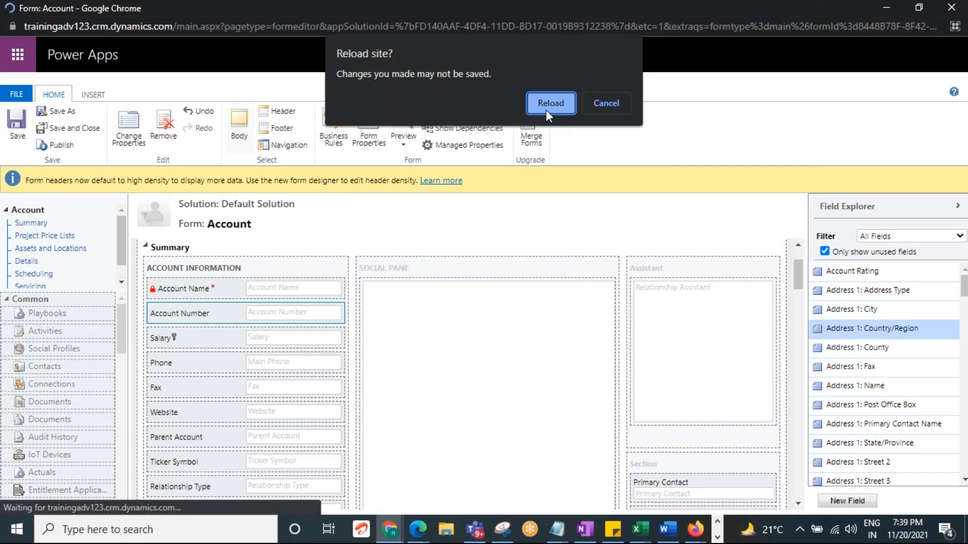
# Reload the Account form editor without keeping its unsaved changes and minimize the Default Solution window.
pyautogui.press('Return')
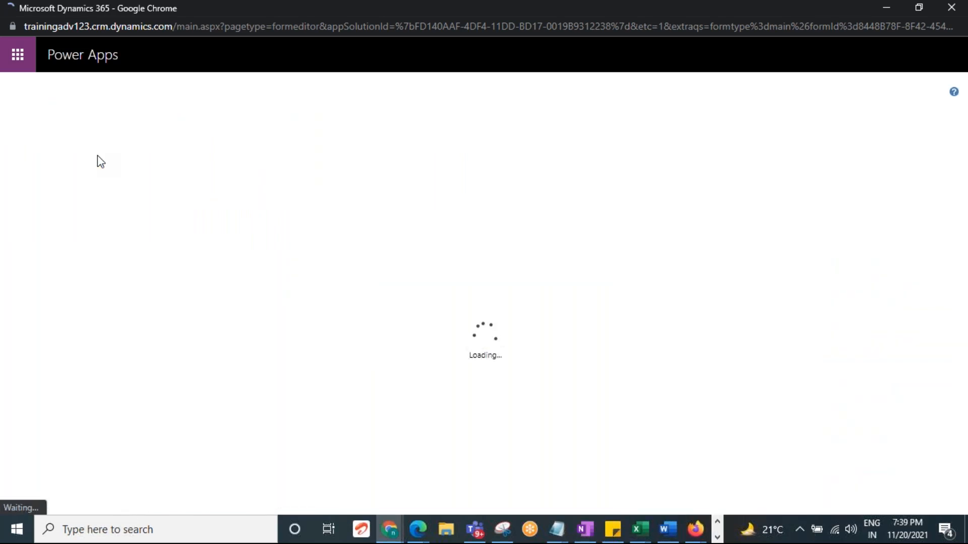
pyautogui.click(398, 527)
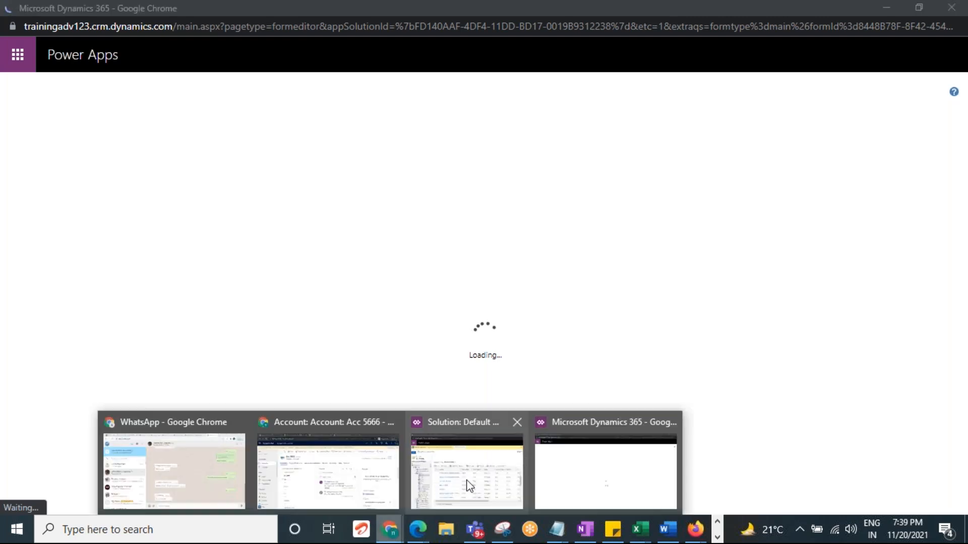
pyautogui.click(470, 486)
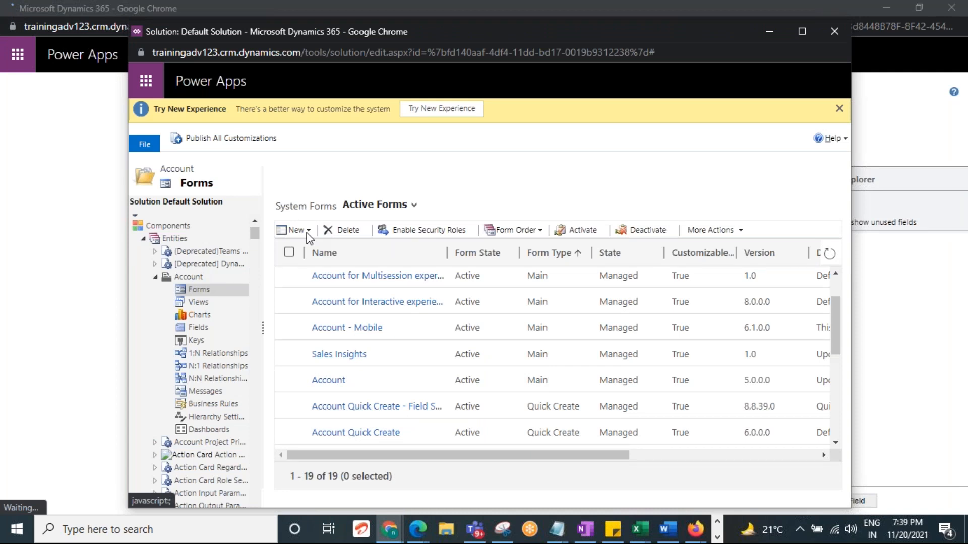
pyautogui.click(770, 32)
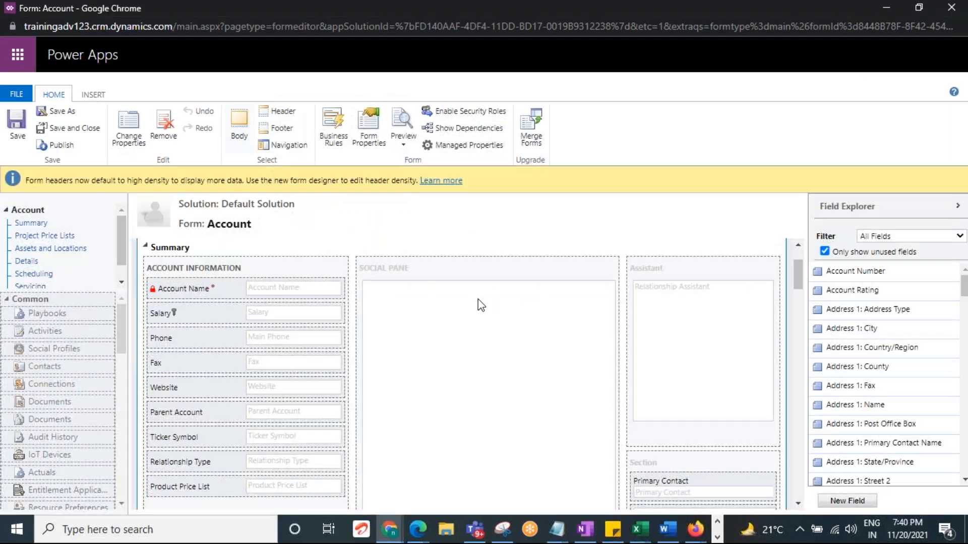
# Add the Branch field directly below Account Name in the Account form and save the form.
pyautogui.scroll(-12, 913, 352)
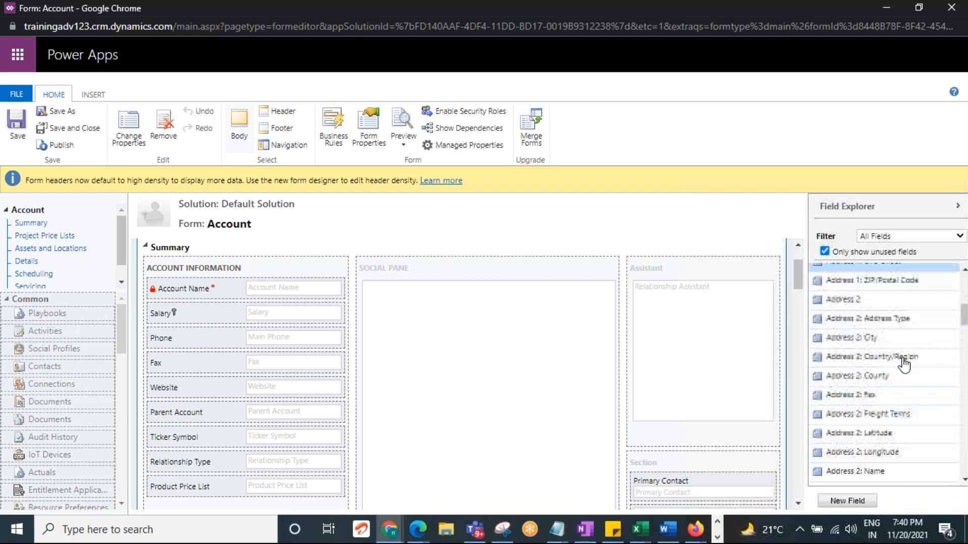
pyautogui.scroll(-5, 904, 366)
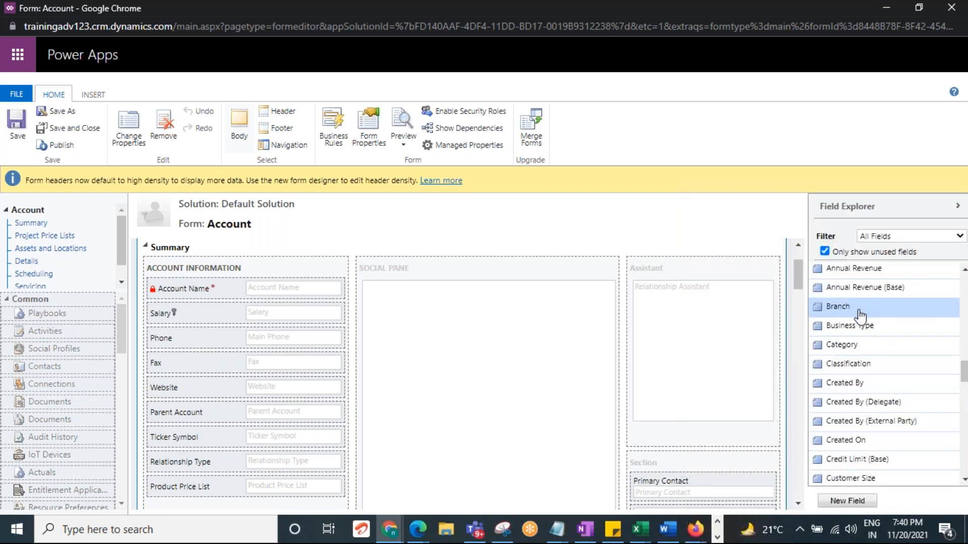
pyautogui.click(860, 313)
pyautogui.moveTo(847, 312); pyautogui.dragTo(222, 318)
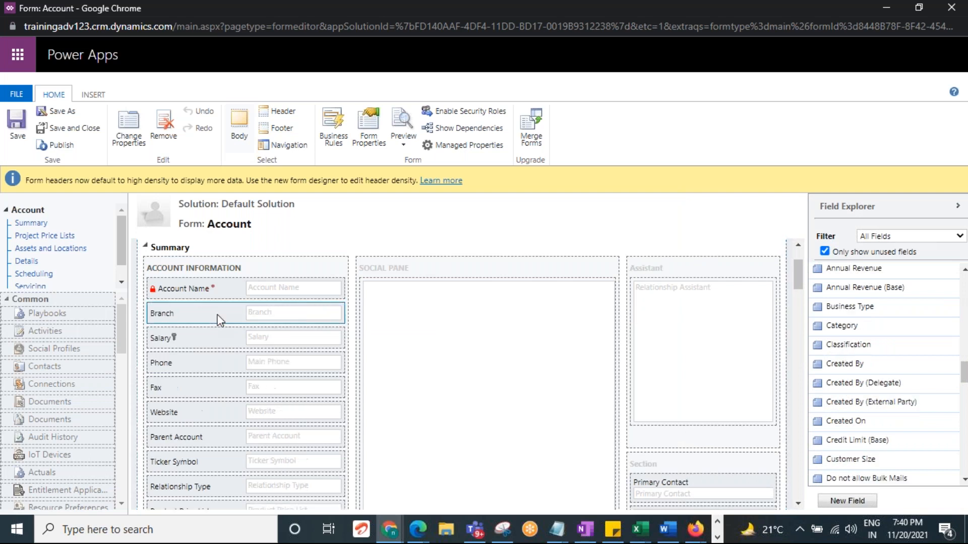
pyautogui.click(17, 130)
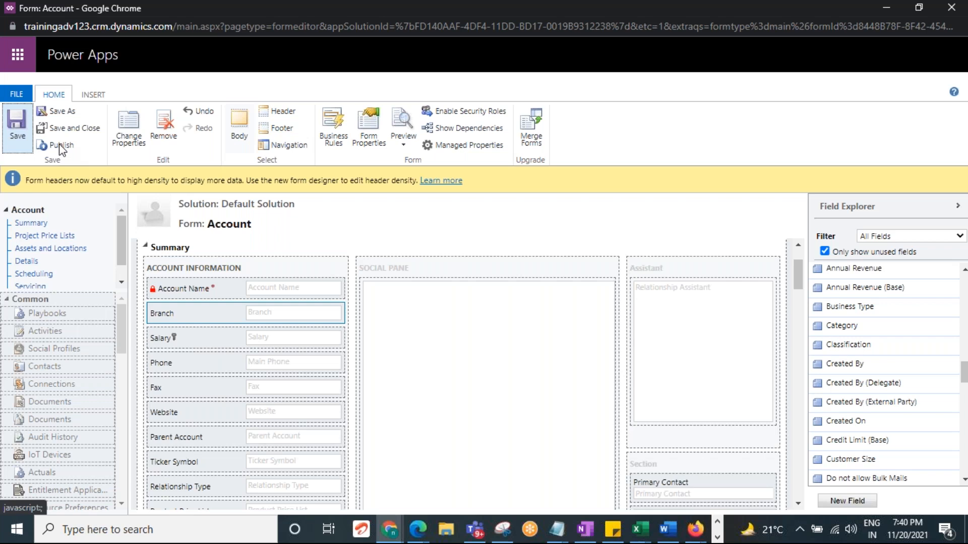
# Restore the form editor to a smaller window, try to publish the form and wait for the unresponsive pages.
pyautogui.doubleClick(201, 5)
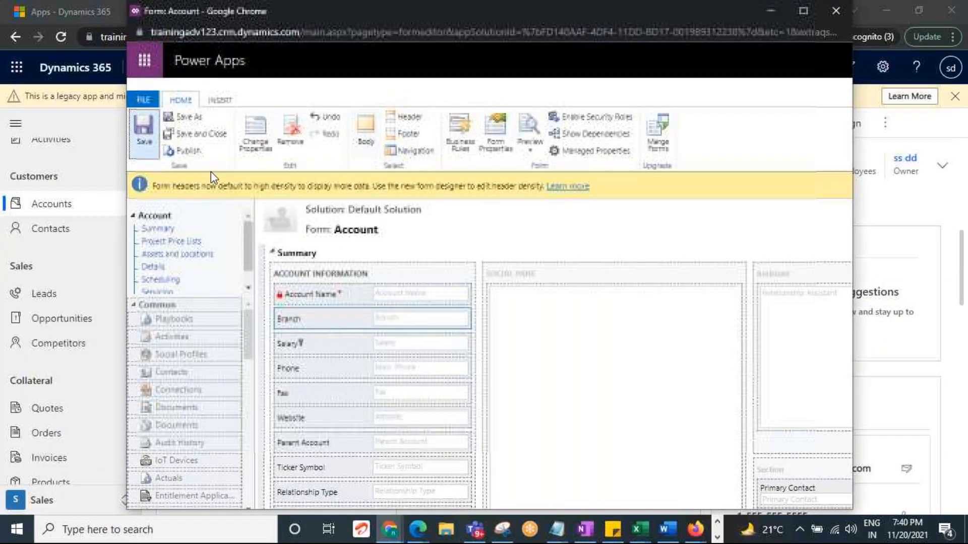
pyautogui.click(188, 152)
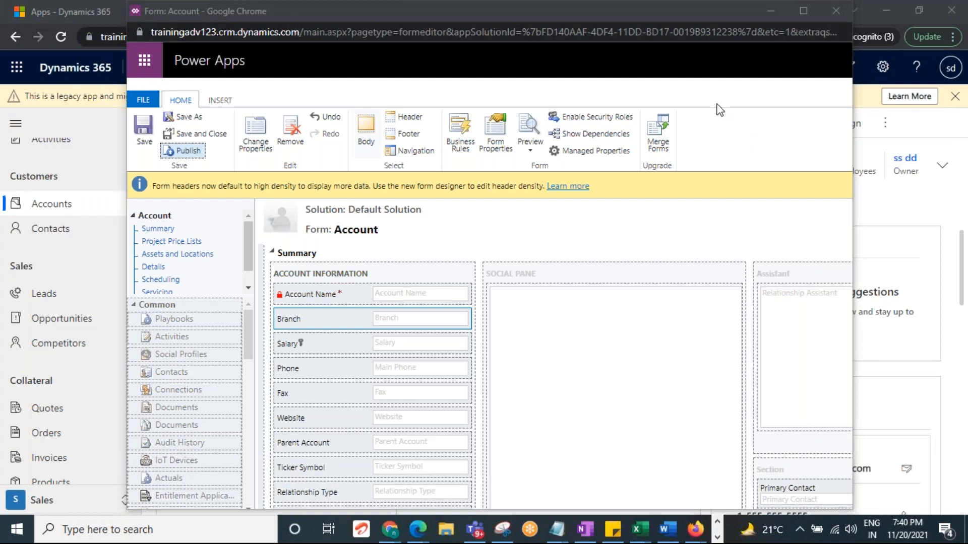
pyautogui.click(189, 151)
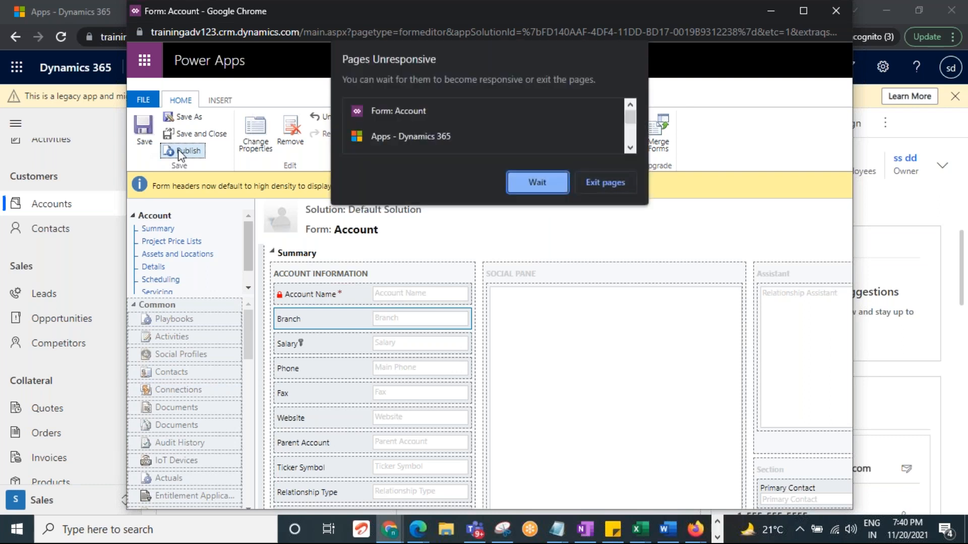
pyautogui.click(547, 182)
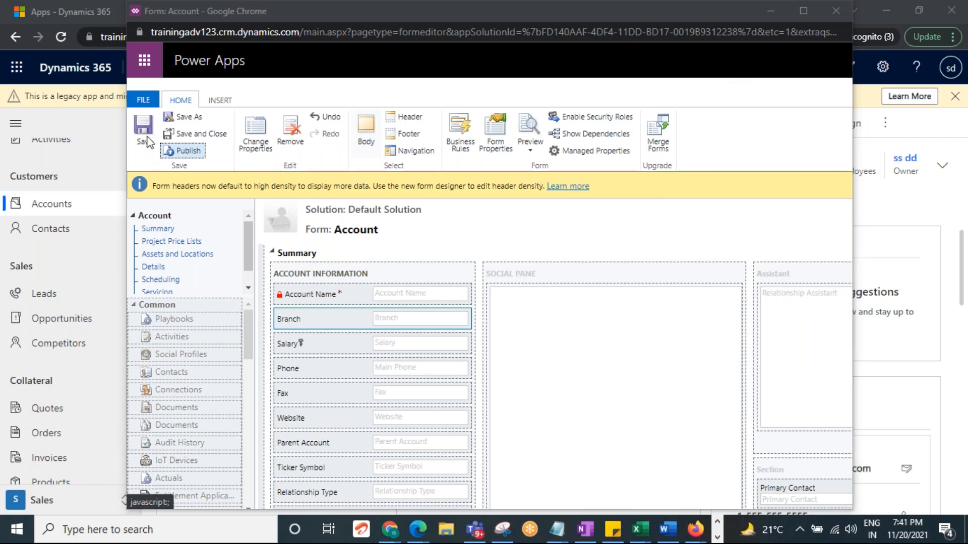
# Save the Account form again and publish its customizations.
pyautogui.click(150, 143)
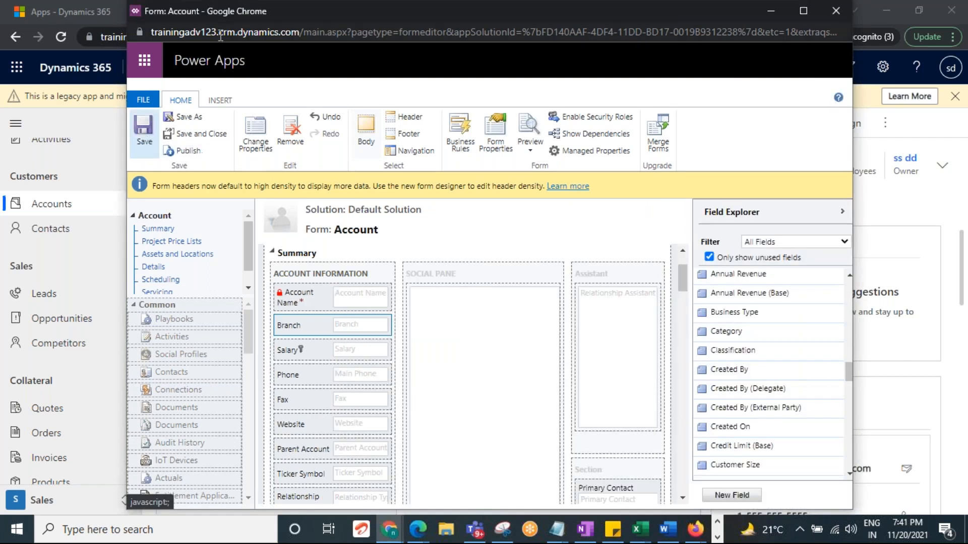
pyautogui.moveTo(198, 42); pyautogui.dragTo(178, 138)
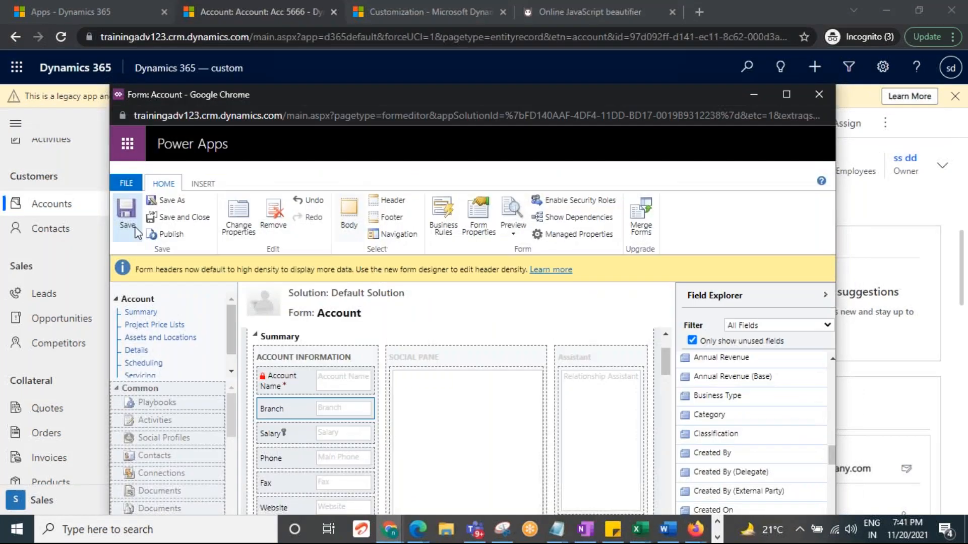
pyautogui.click(167, 234)
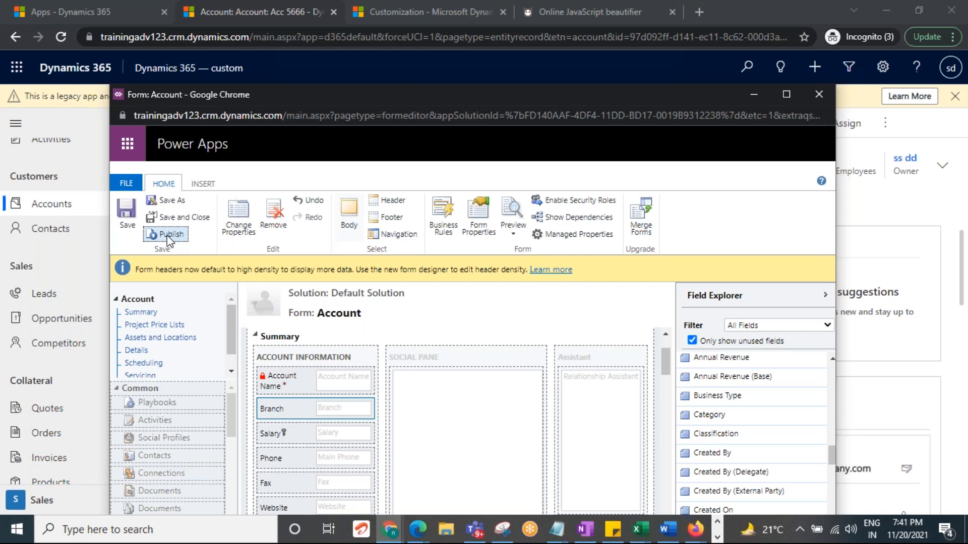
pyautogui.click(168, 235)
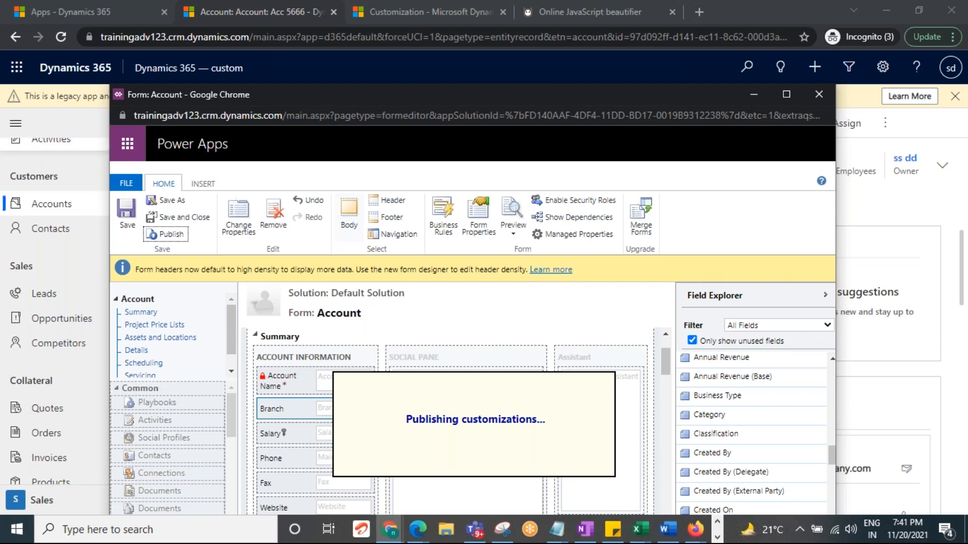
# Switch to the main CRM window to request the Accounts list, and return to the form editor to check publishing progress.
pyautogui.click(31, 207)
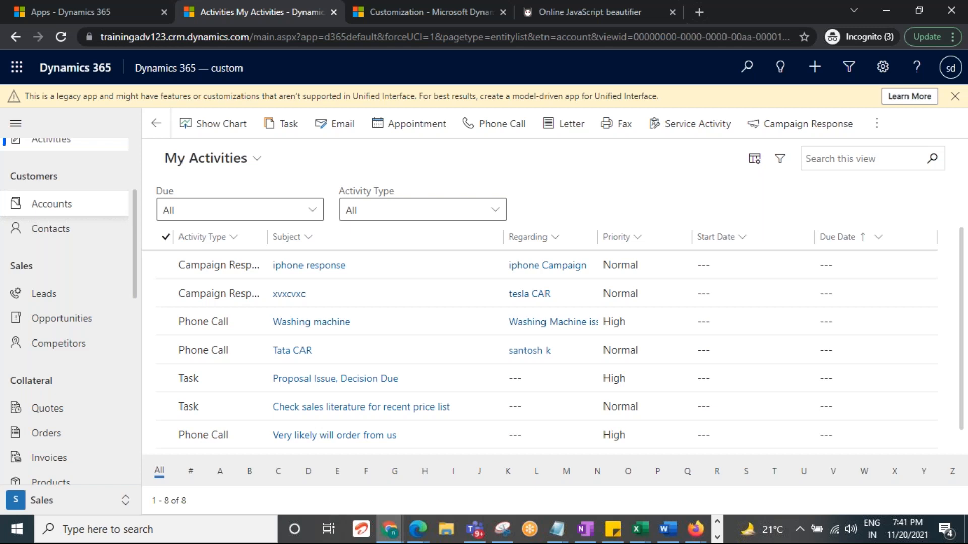
pyautogui.click(390, 529)
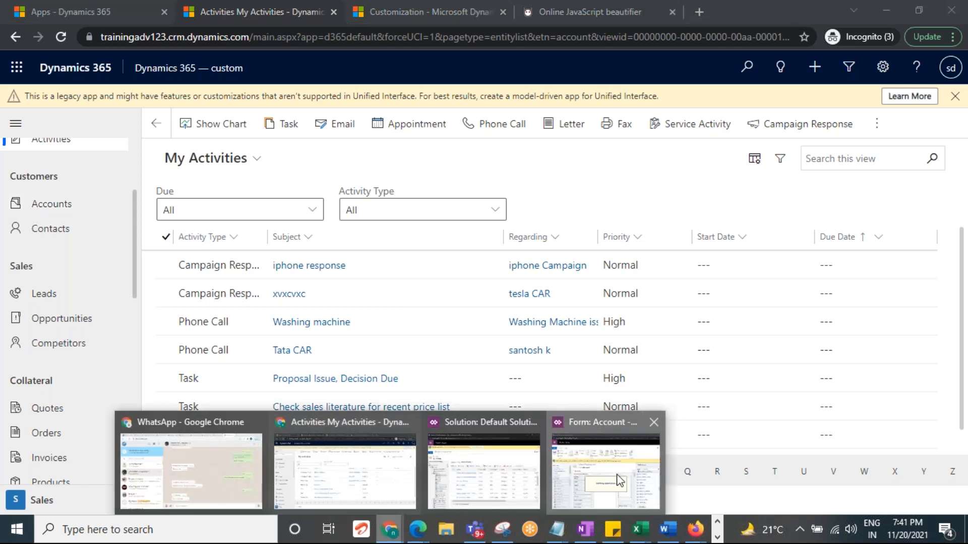
pyautogui.click(610, 485)
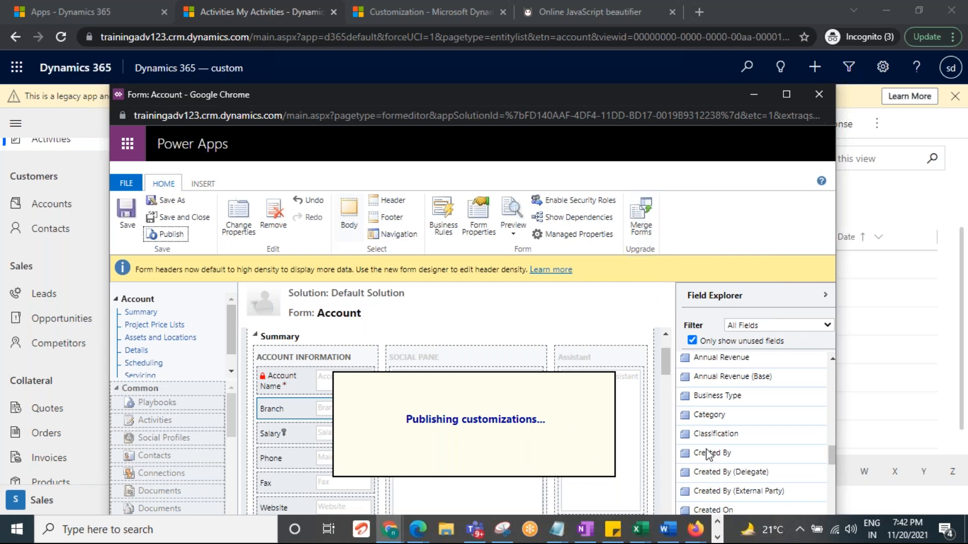
# Open the Accounts list in the main CRM window, reload the page and minimize the Account form editor.
pyautogui.click(225, 10)
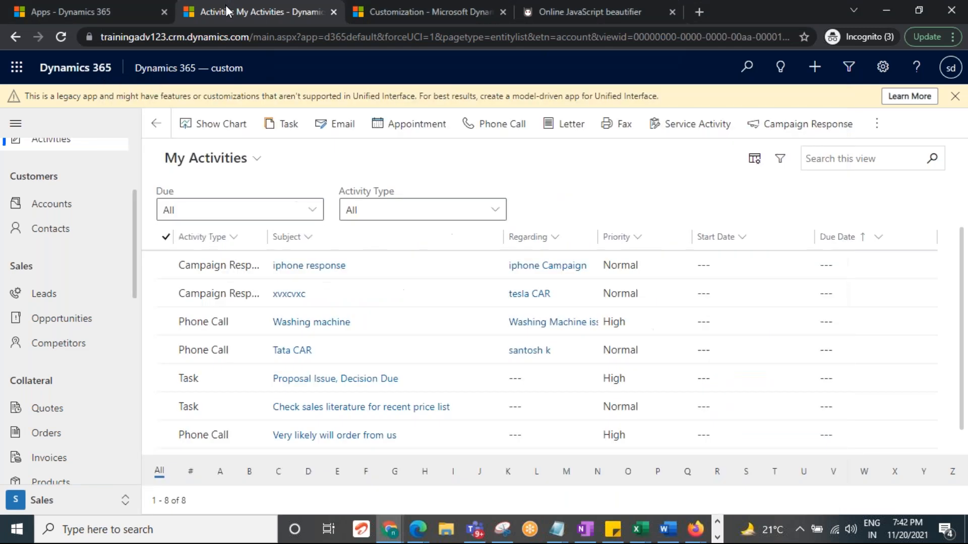
pyautogui.scroll(3, 65, 353)
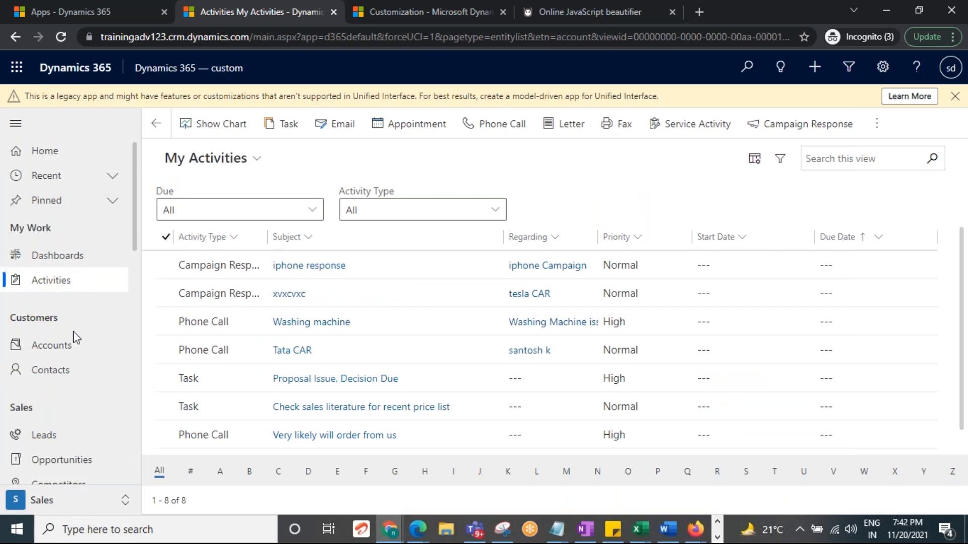
pyautogui.click(64, 361)
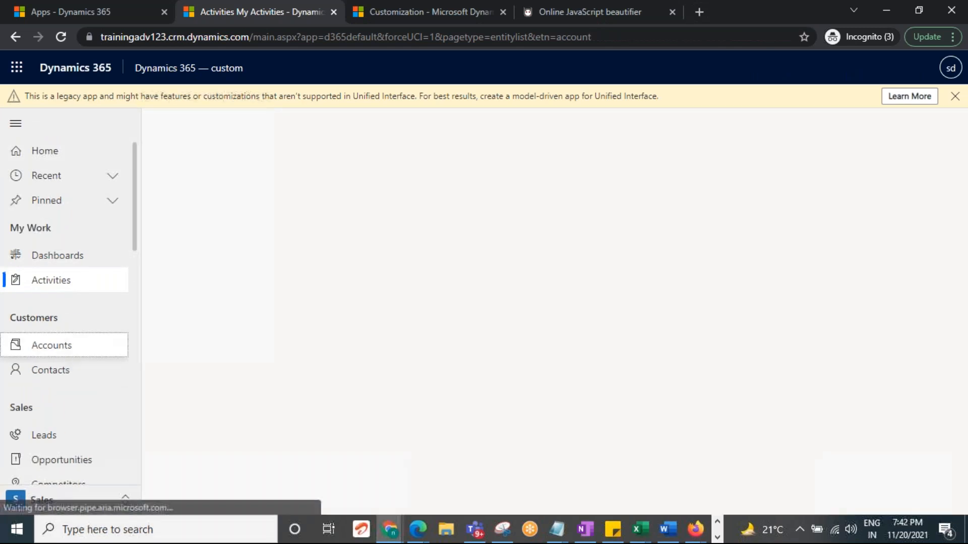
pyautogui.click(60, 38)
pyautogui.moveTo(390, 529)
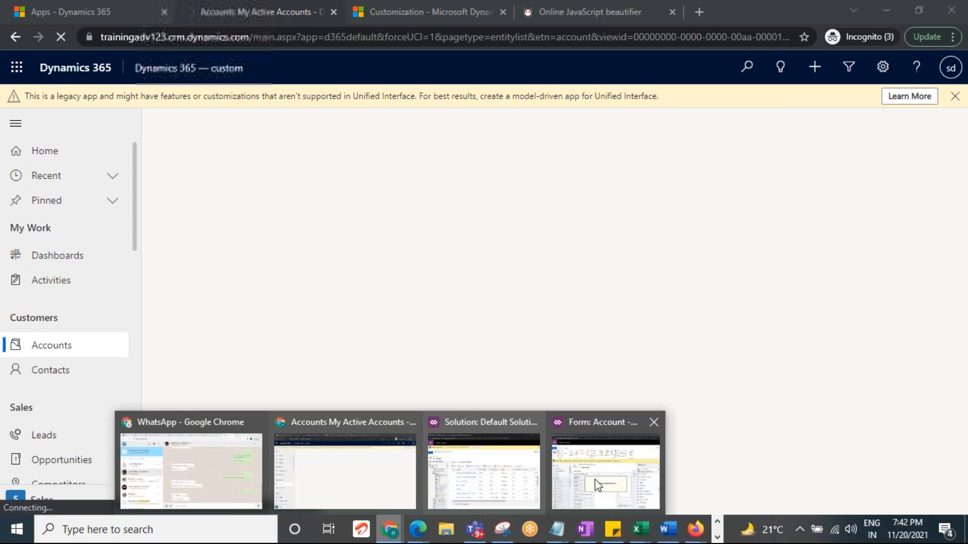
pyautogui.click(600, 469)
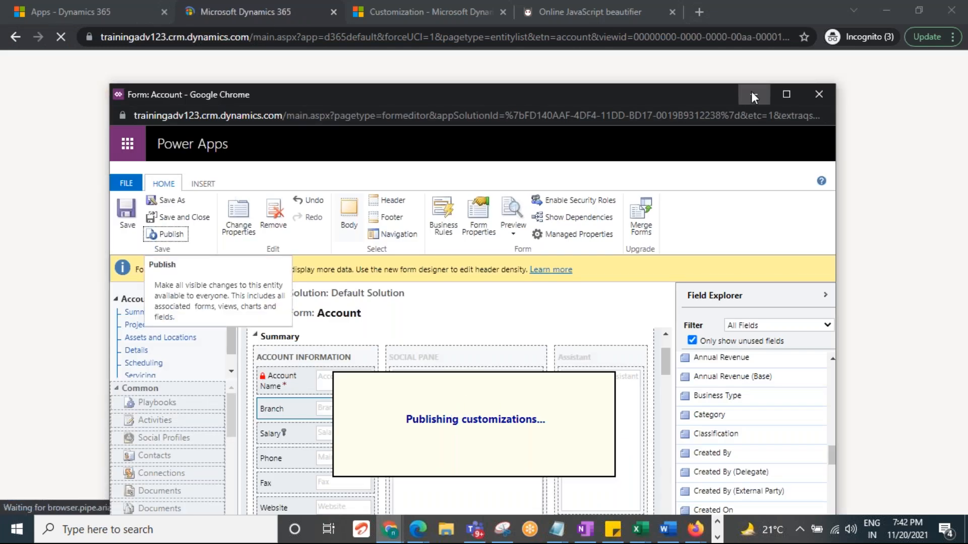
pyautogui.click(753, 95)
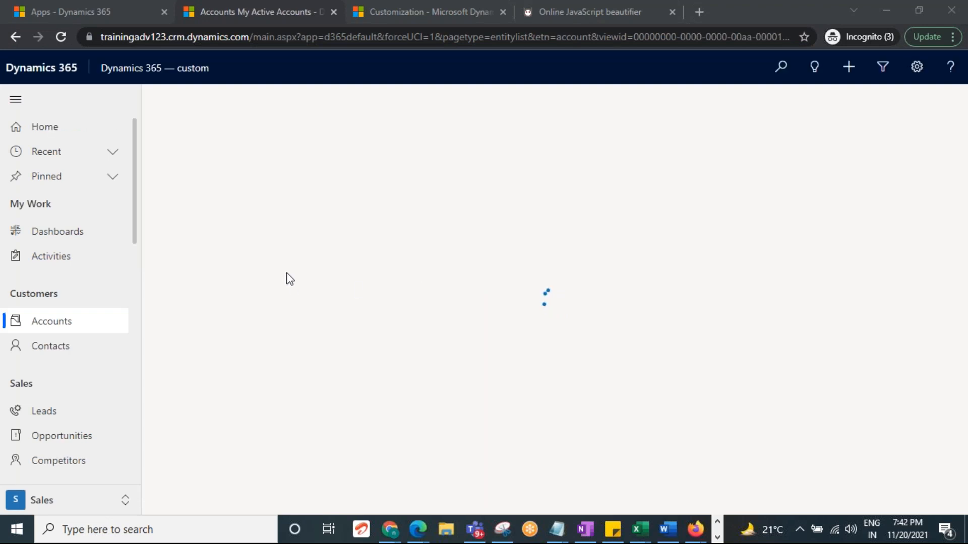
# Open the account Acc 5666, set its Branch to Hyderabad and save the record.
pyautogui.doubleClick(337, 201)
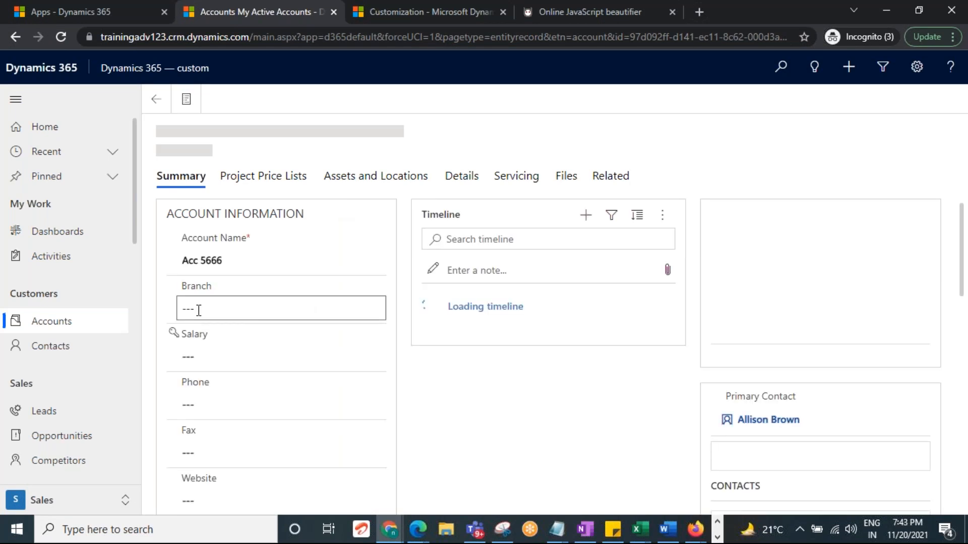
pyautogui.click(210, 307)
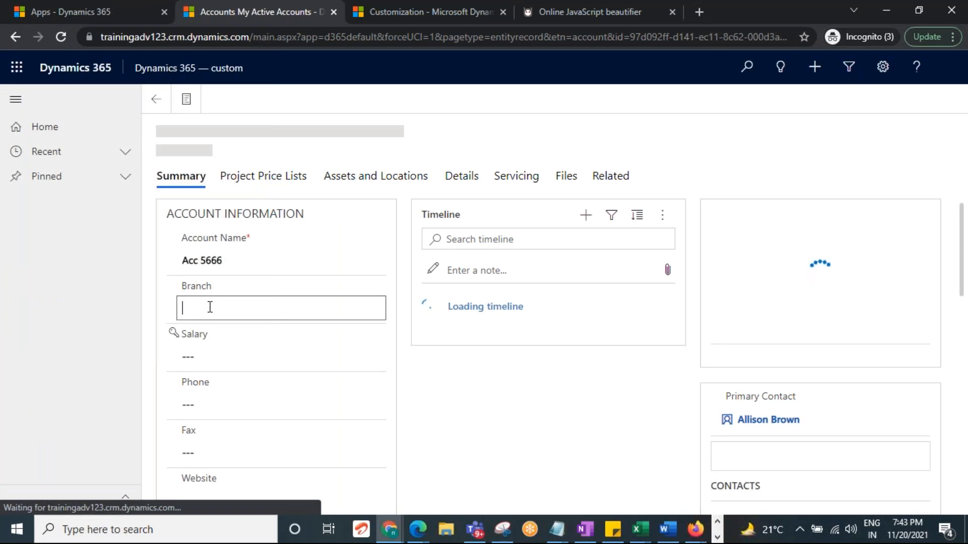
pyautogui.write('Hyderabad')
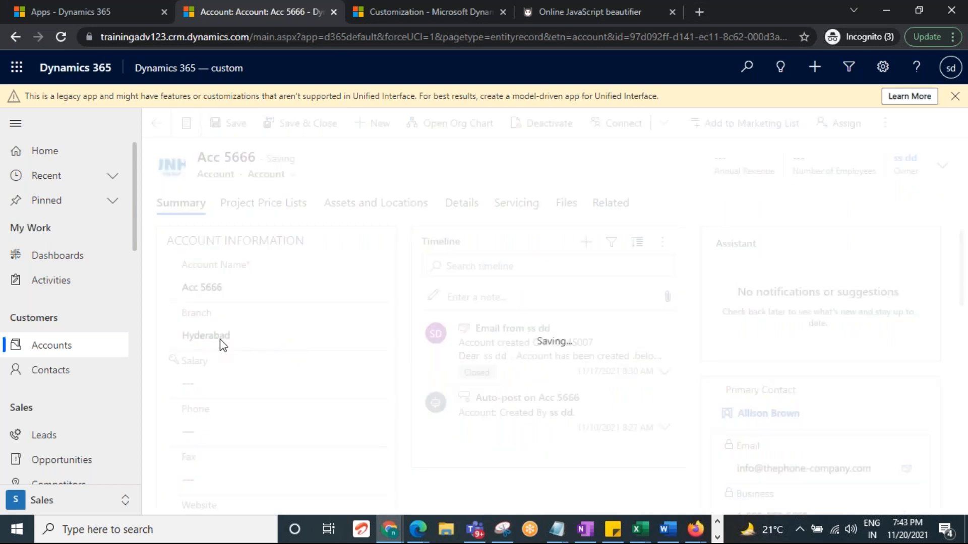
# View the list of all entities in the Default Solution window and return to the account record.
pyautogui.click(390, 529)
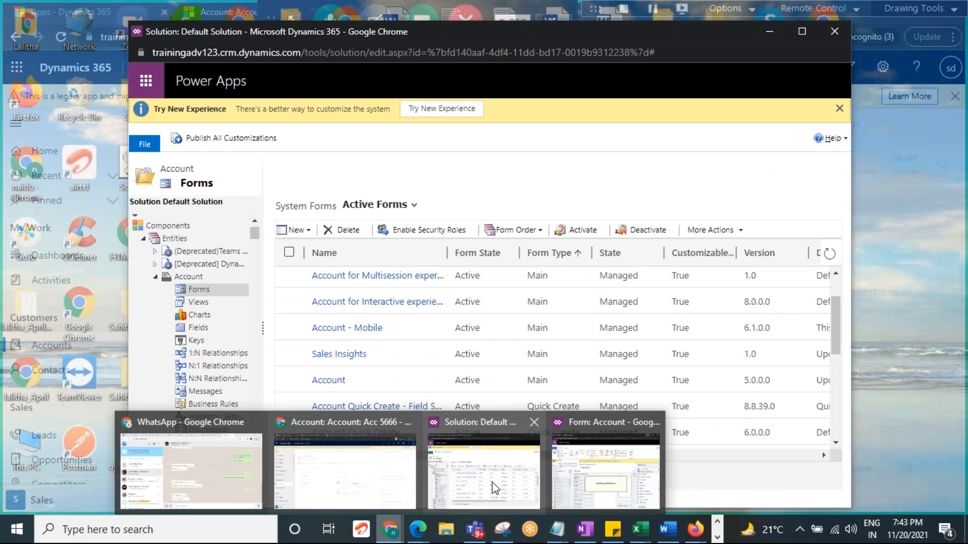
pyautogui.click(492, 483)
pyautogui.click(175, 239)
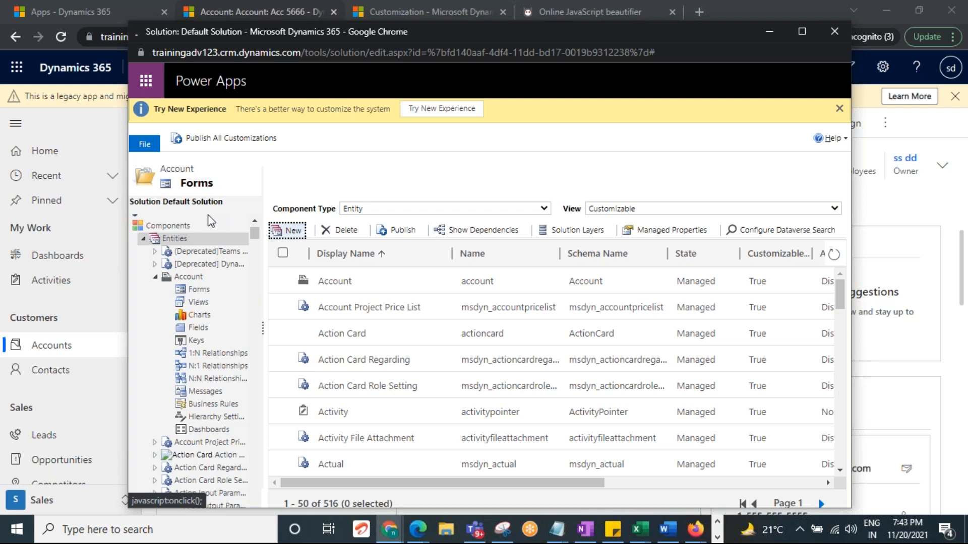
pyautogui.click(77, 121)
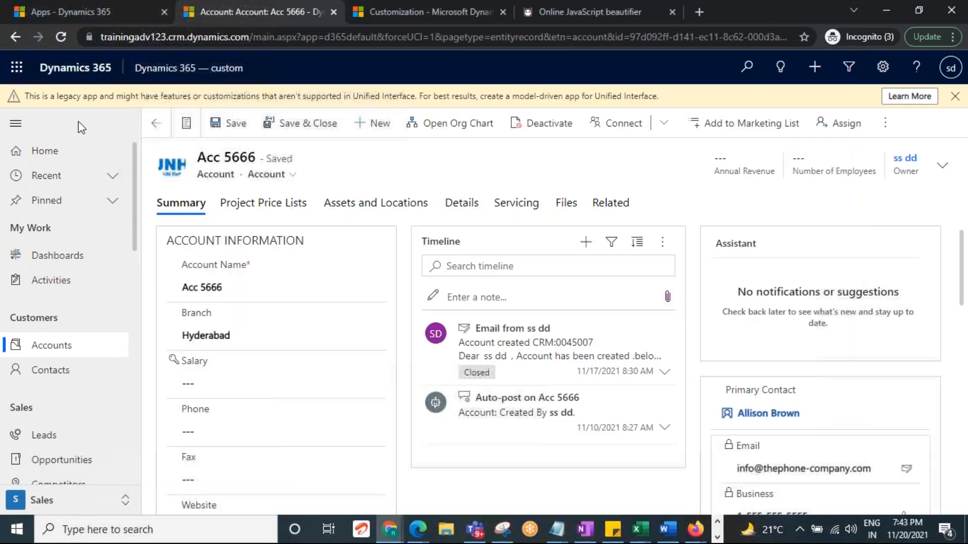
# Check the publishing progress in the Account form editor and switch back to the Default Solution window.
pyautogui.click(390, 530)
pyautogui.click(588, 483)
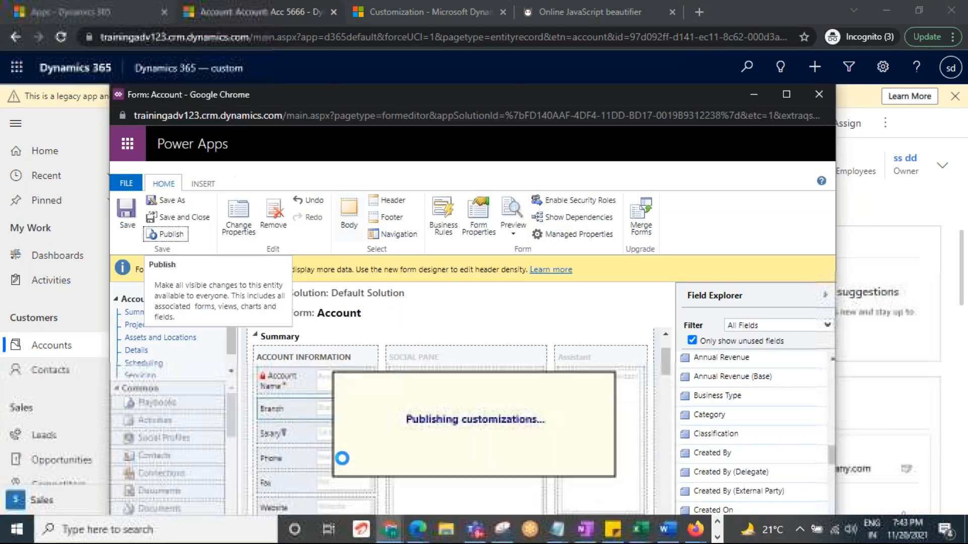
pyautogui.click(390, 530)
pyautogui.click(481, 482)
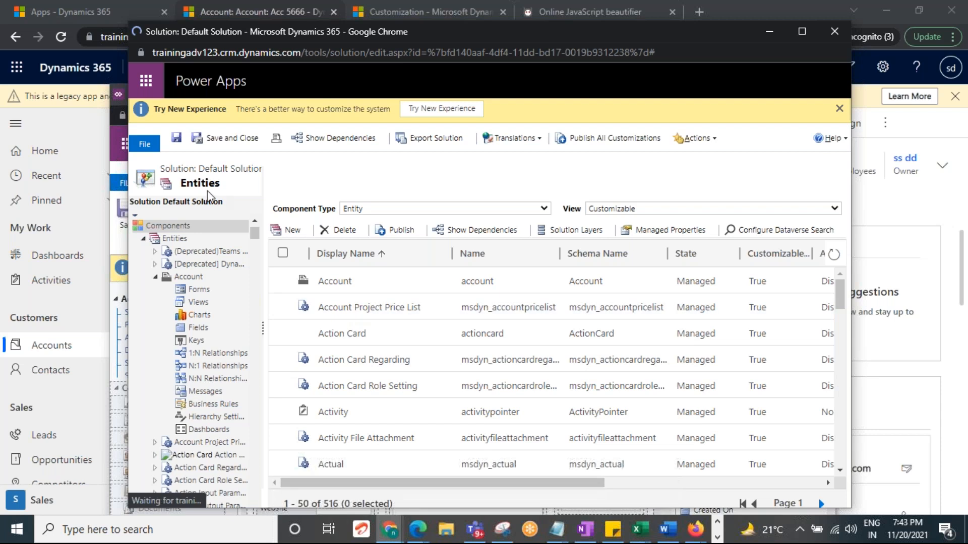
# Examine the component types that can be created in the Default Solution, from Entity and Option Set to the custom configurations.
pyautogui.click(285, 230)
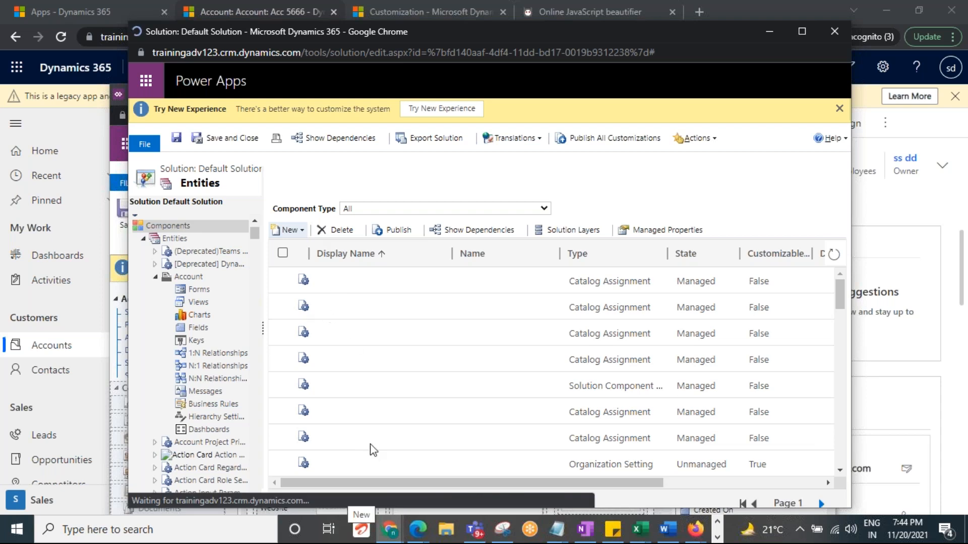
pyautogui.click(302, 232)
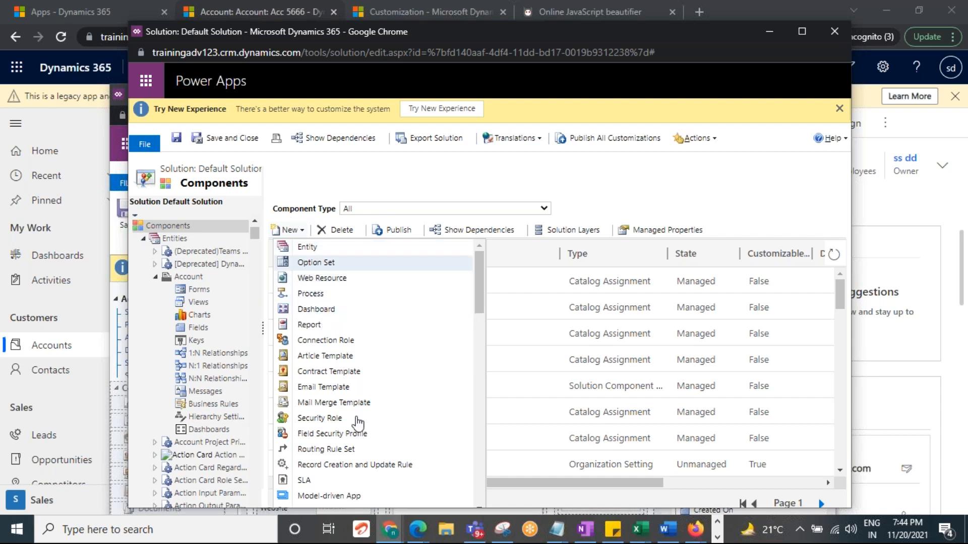
pyautogui.scroll(-5, 357, 439)
pyautogui.scroll(-2, 357, 443)
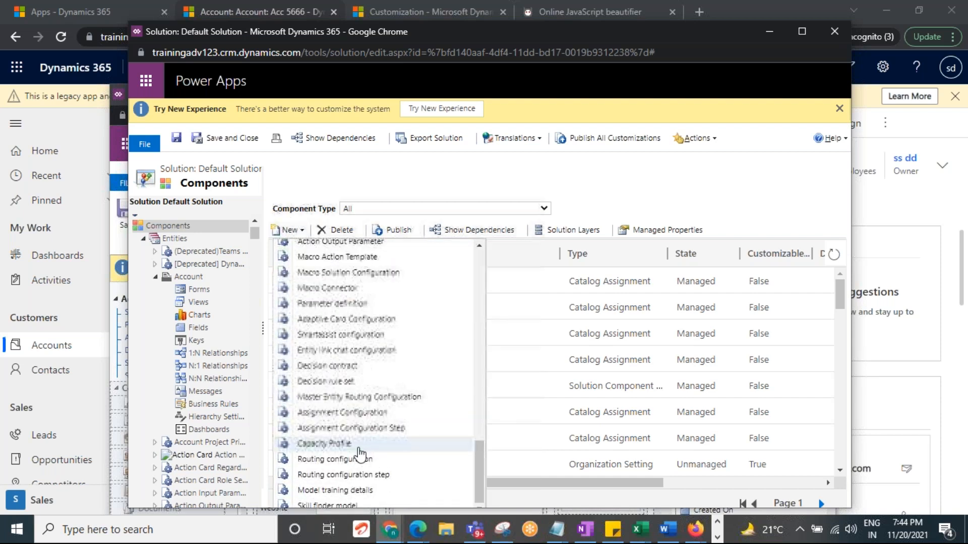
pyautogui.scroll(10, 359, 429)
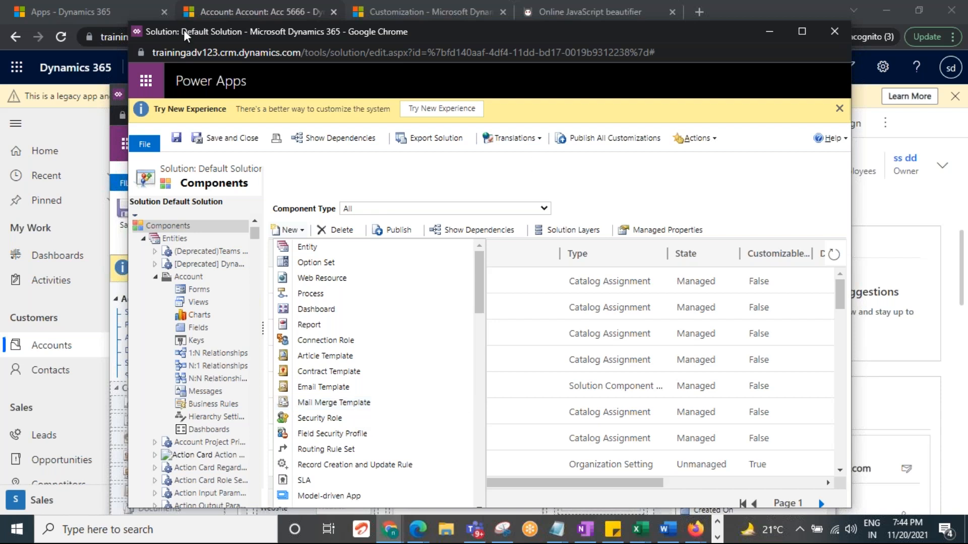
# Close the Default Solution window and bring the Acc 5666 account record back in front of the form editor.
pyautogui.moveTo(184, 30); pyautogui.dragTo(164, 206)
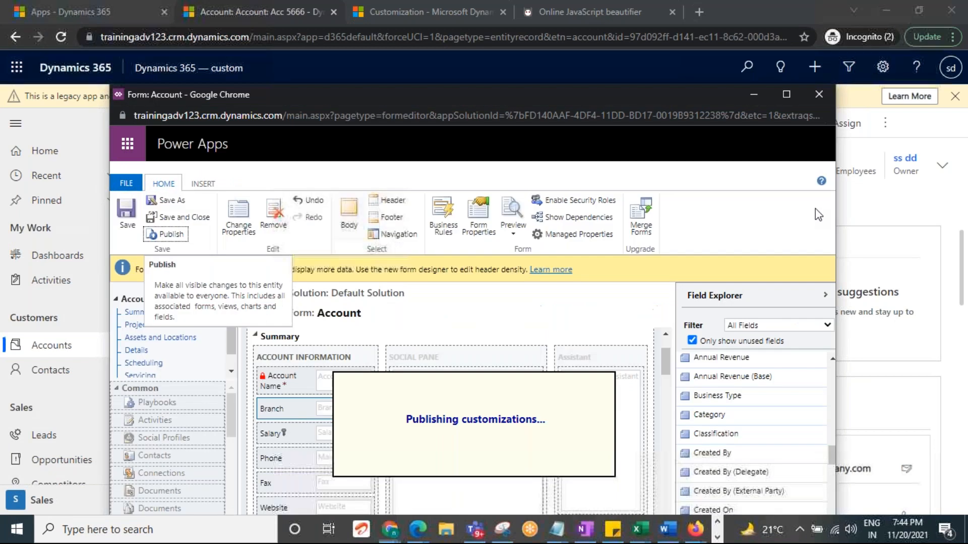
pyautogui.click(815, 209)
pyautogui.click(816, 71)
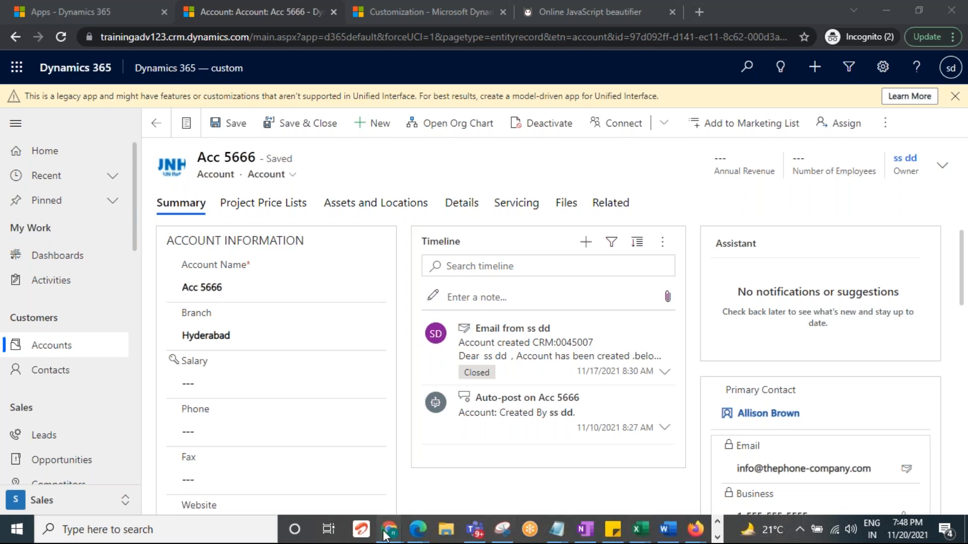
# Bring up the Account form editor again to check whether its customizations are published.
pyautogui.moveTo(385, 534)
pyautogui.moveTo(530, 484)
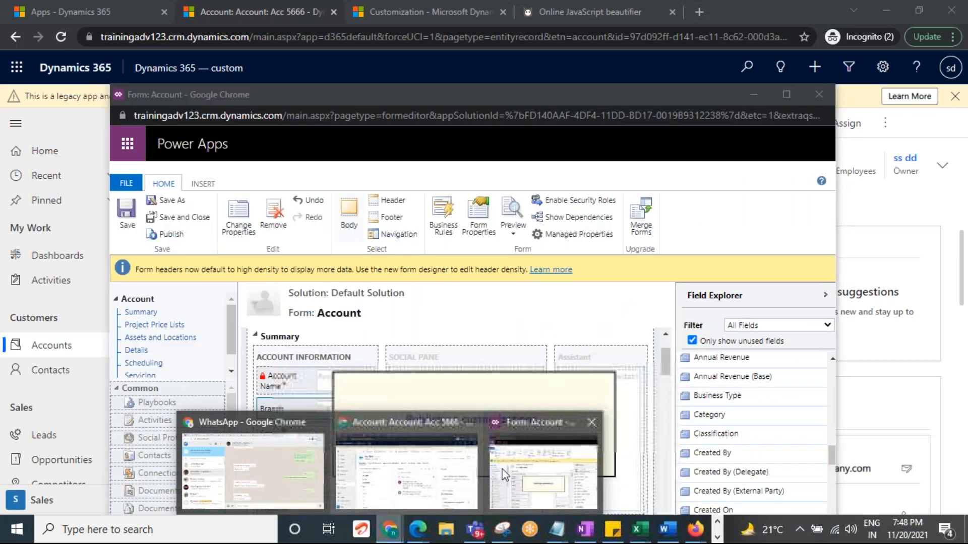
pyautogui.click(504, 474)
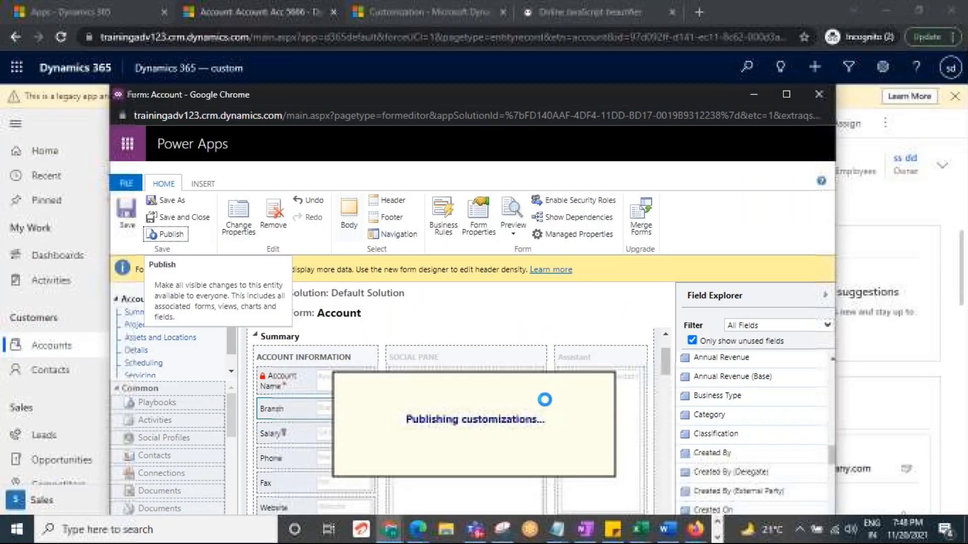
# Return to the main CRM window and launch Customize the System from the Customization page.
pyautogui.click(283, 65)
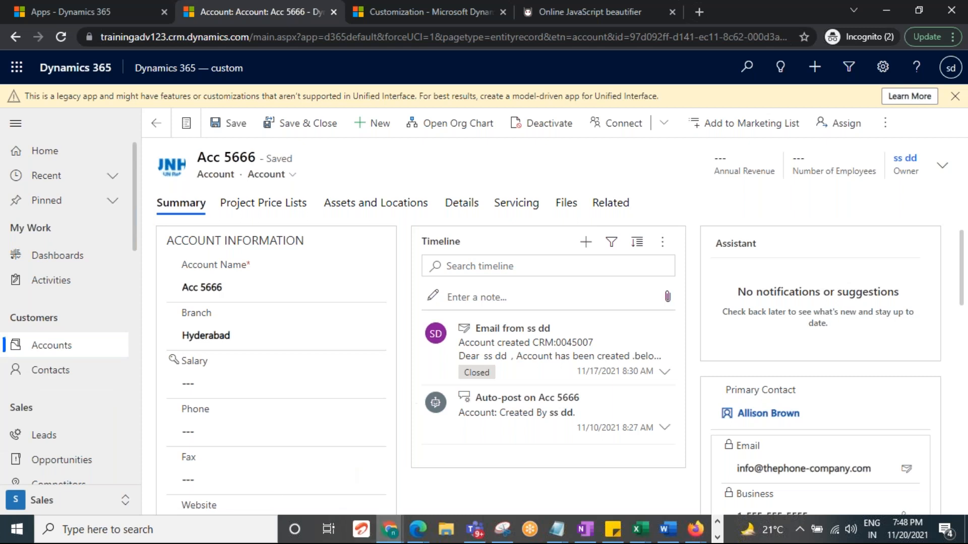
pyautogui.click(422, 1)
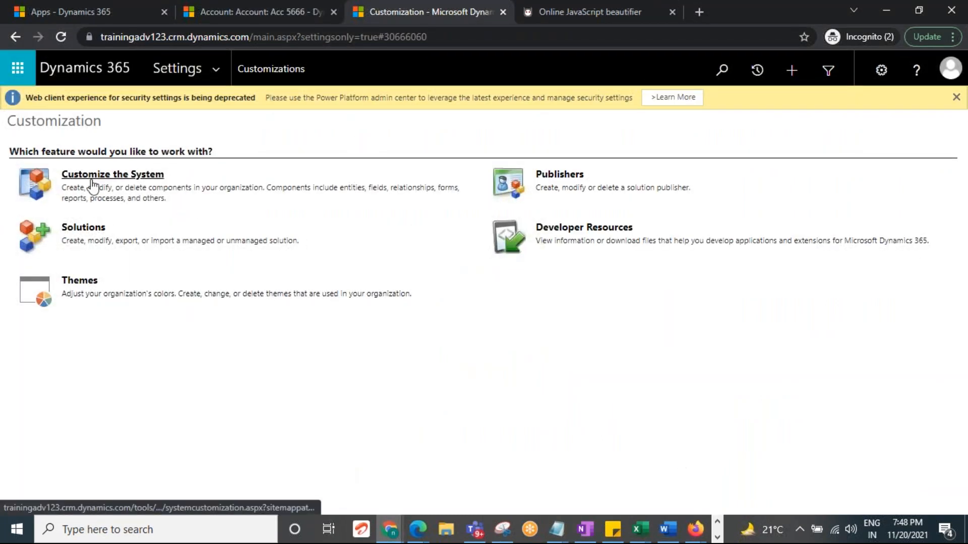
pyautogui.click(134, 188)
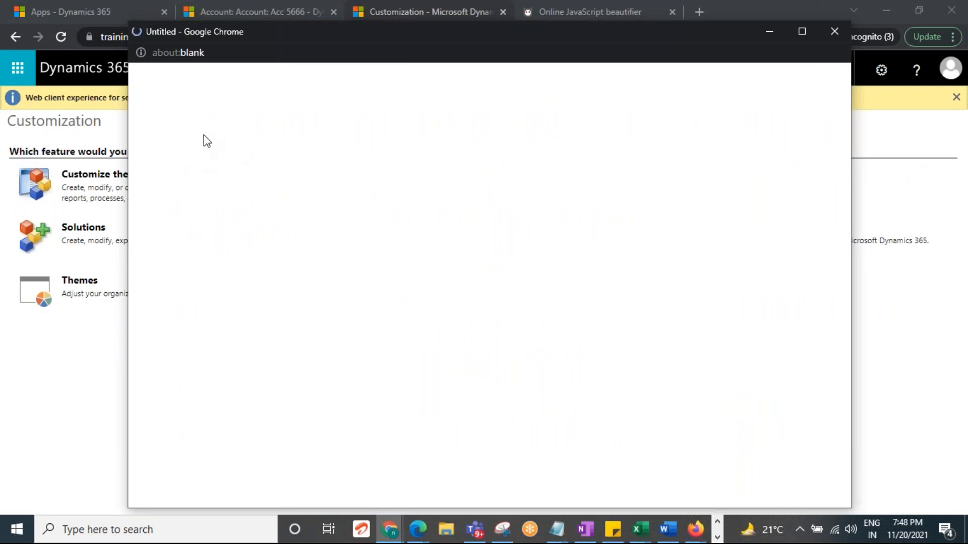
# Switch back to the Acc 5666 account record and open the Accounts list from it.
pyautogui.click(263, 2)
pyautogui.click(264, 1)
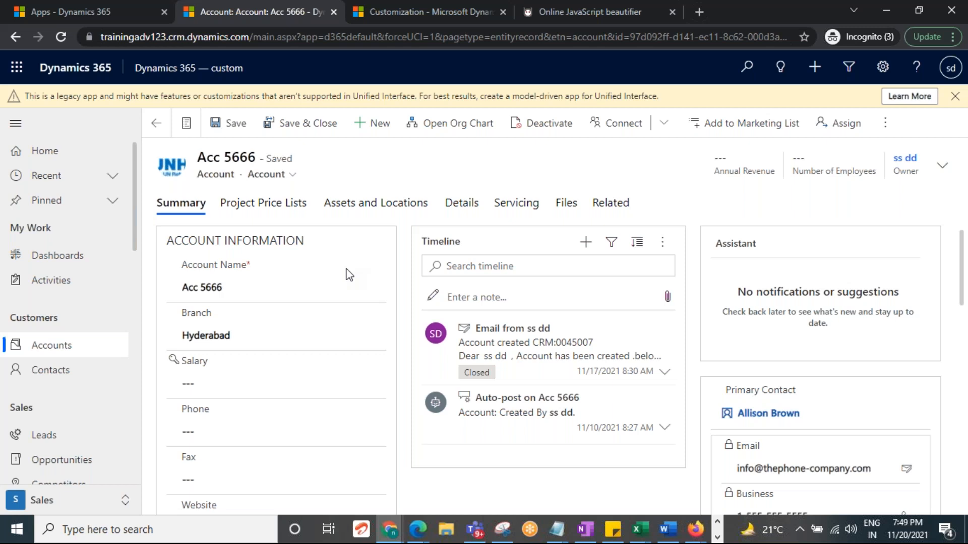
pyautogui.click(287, 290)
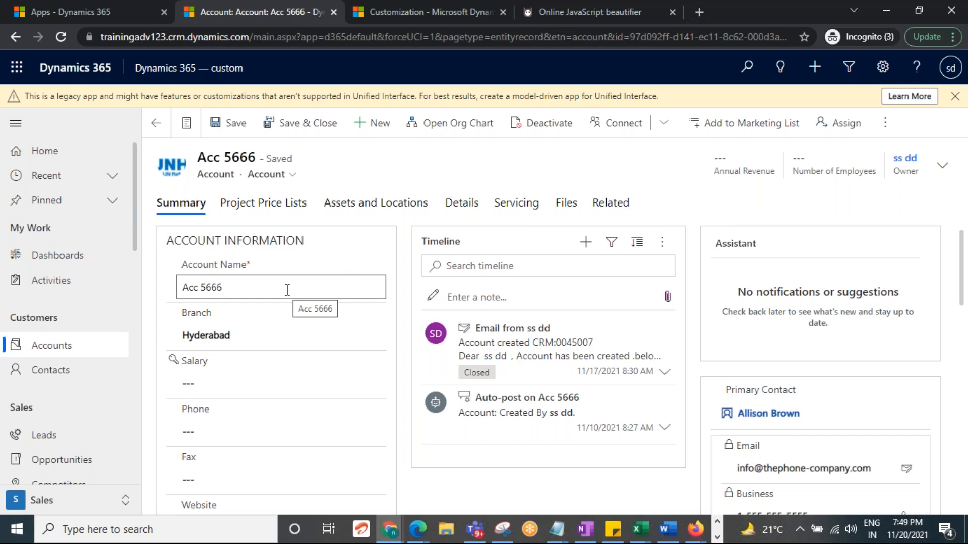
pyautogui.click(52, 348)
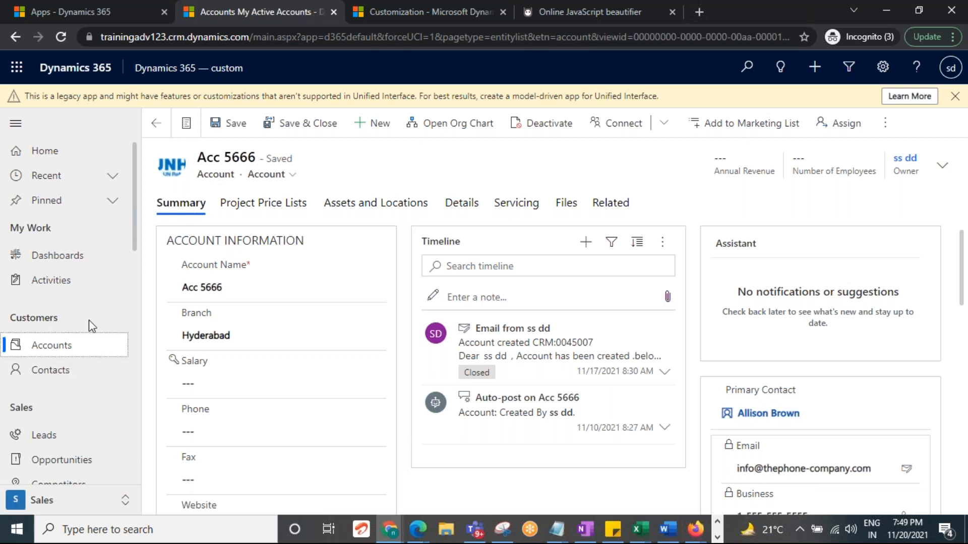